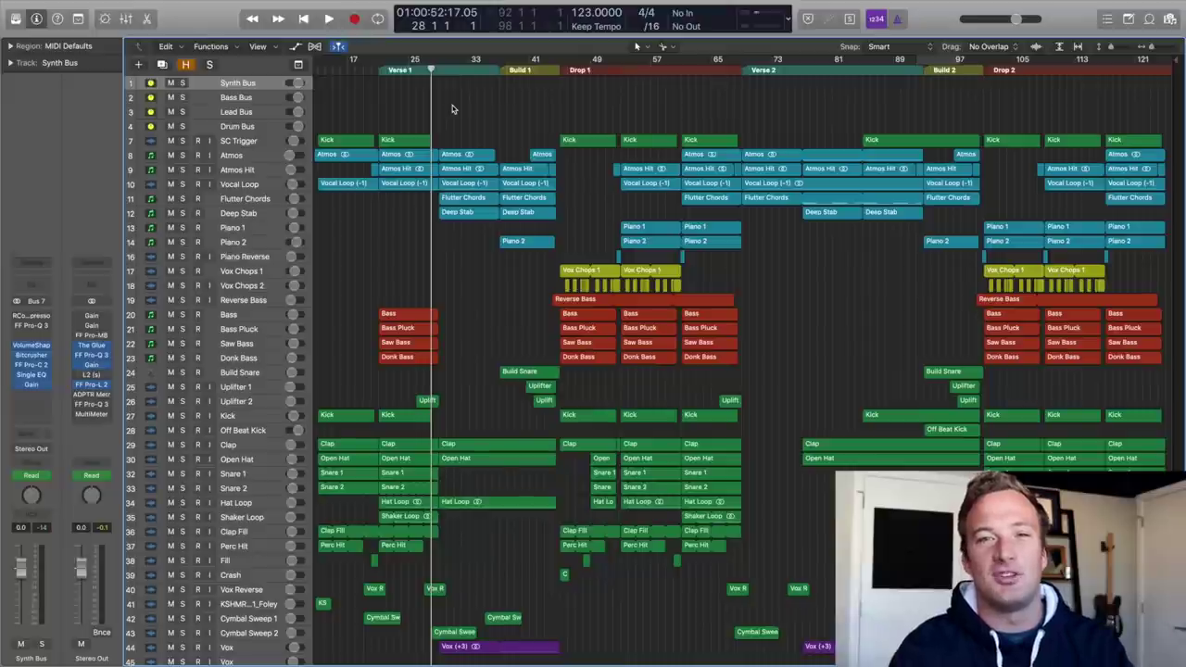
Step: Play the arrangement, then zoom in on the breakdown around bars 26–44
{"action": "key", "text": "space"}
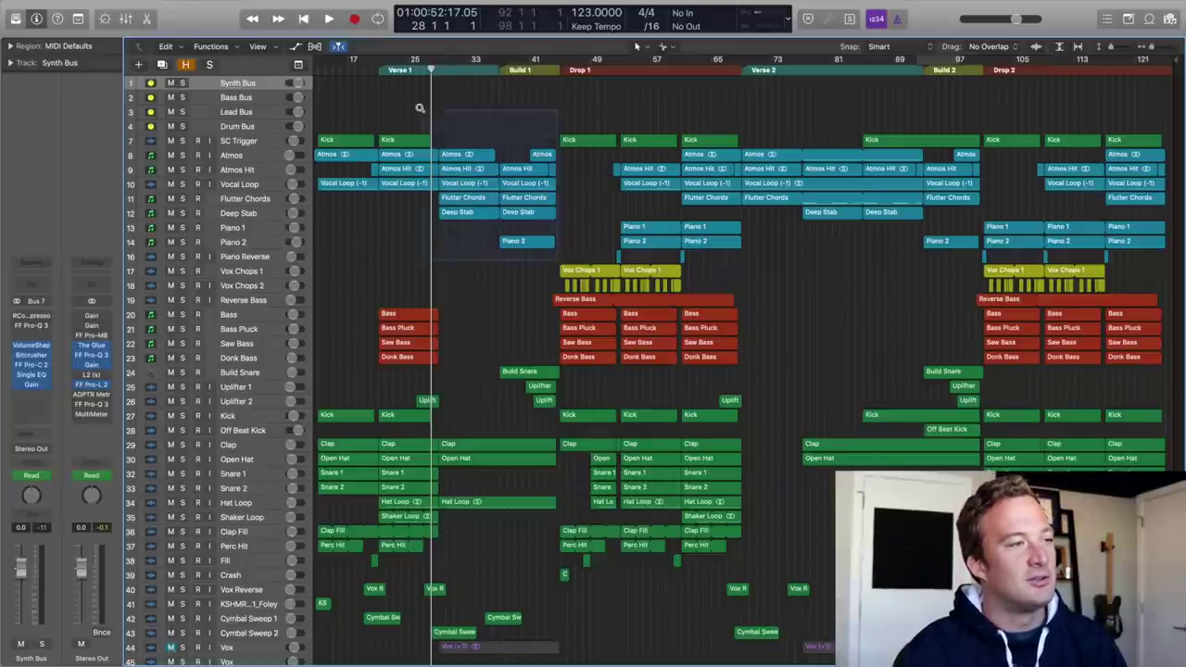
{"action": "left_click_drag", "start_coordinate": [417, 107], "coordinate": [418, 108]}
{"action": "scroll", "coordinate": [484, 295], "scroll_direction": "right", "scroll_amount": 10}
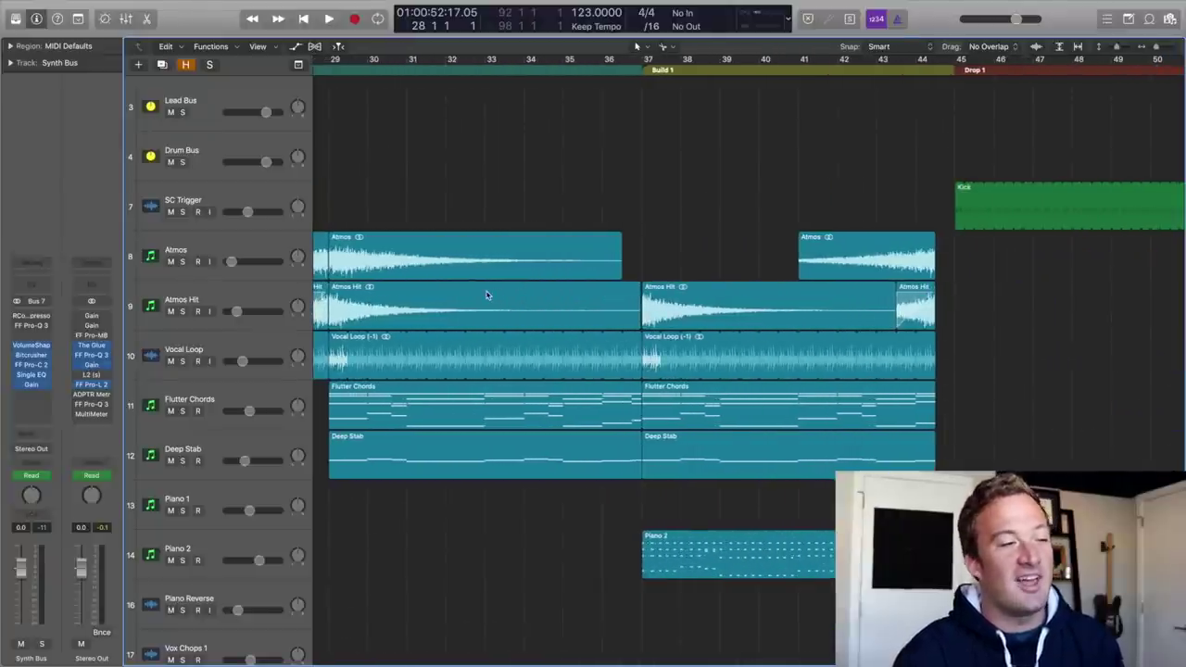
{"action": "scroll", "coordinate": [486, 295], "scroll_direction": "left", "scroll_amount": 2}
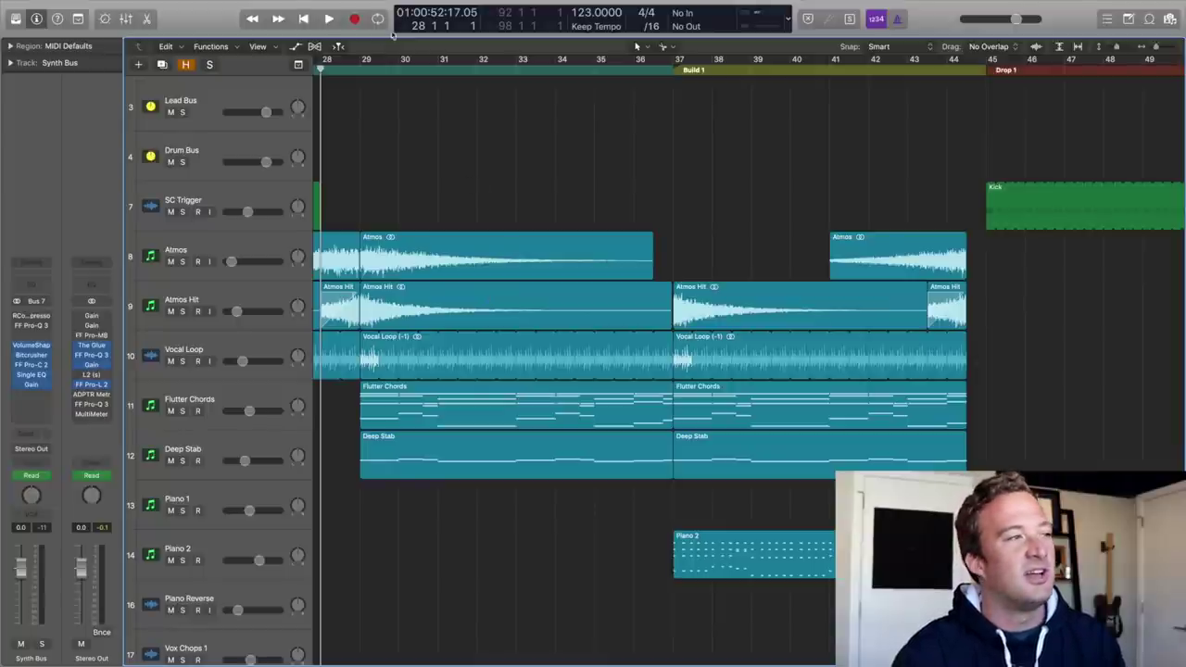
Step: Cycle bars 29 to 45 and play the Flutter Chords track soloed
{"action": "left_click_drag", "start_coordinate": [365, 62], "coordinate": [996, 230]}
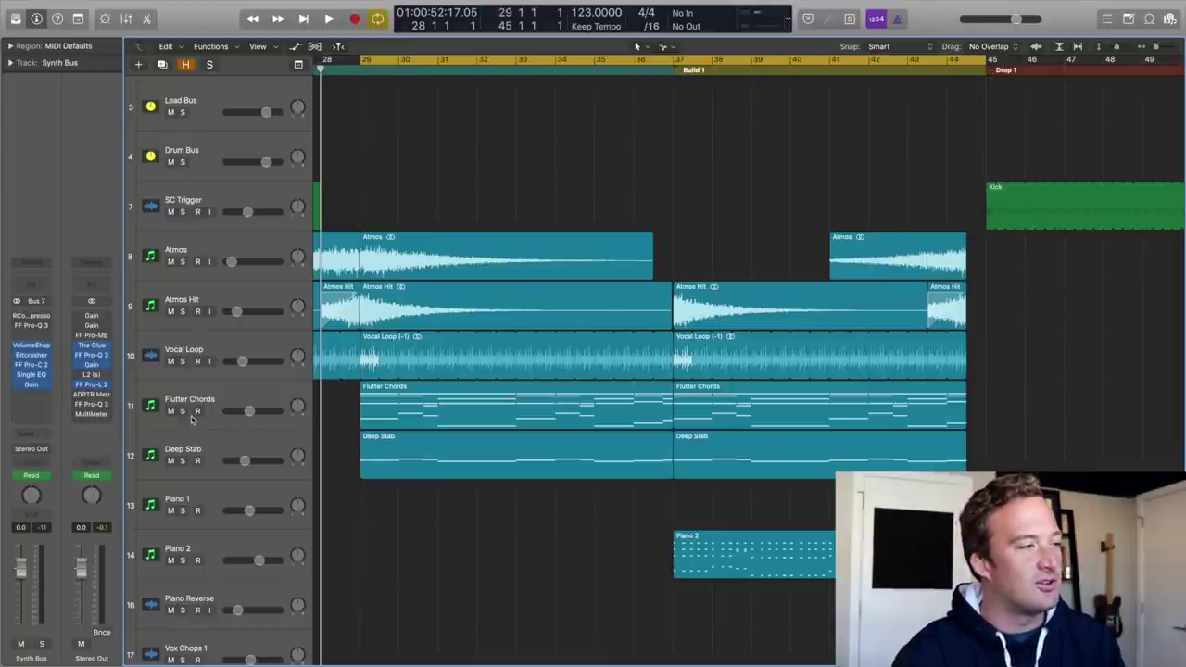
{"action": "left_click", "coordinate": [182, 411]}
{"action": "key", "text": "space"}
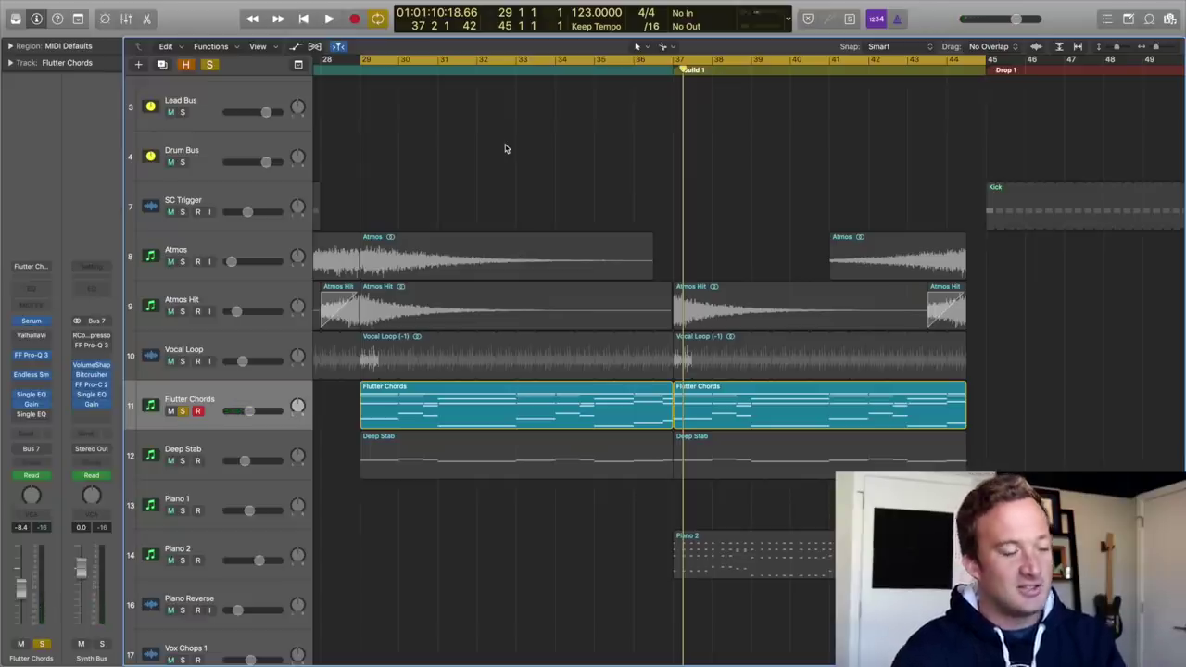
Step: Show automation and set the Flutter Chords lane to Endless Smasher Intensity (0.00 to 0.49), via Macro 1 and Macro 2
{"action": "key", "text": "a"}
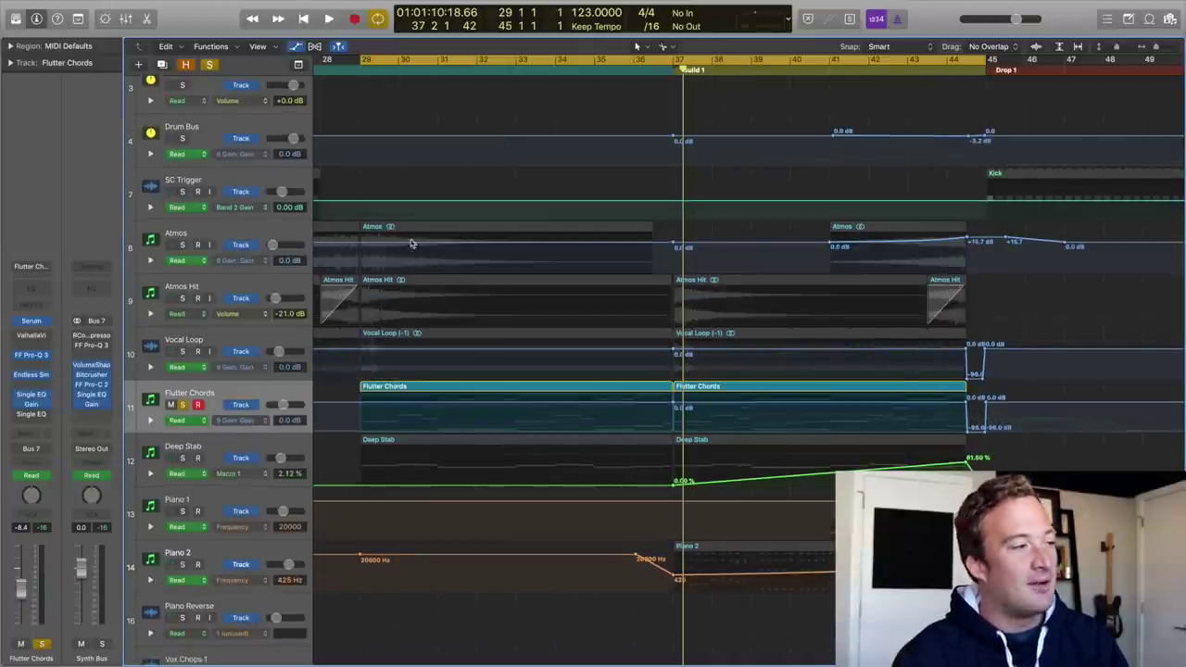
{"action": "left_click", "coordinate": [237, 420]}
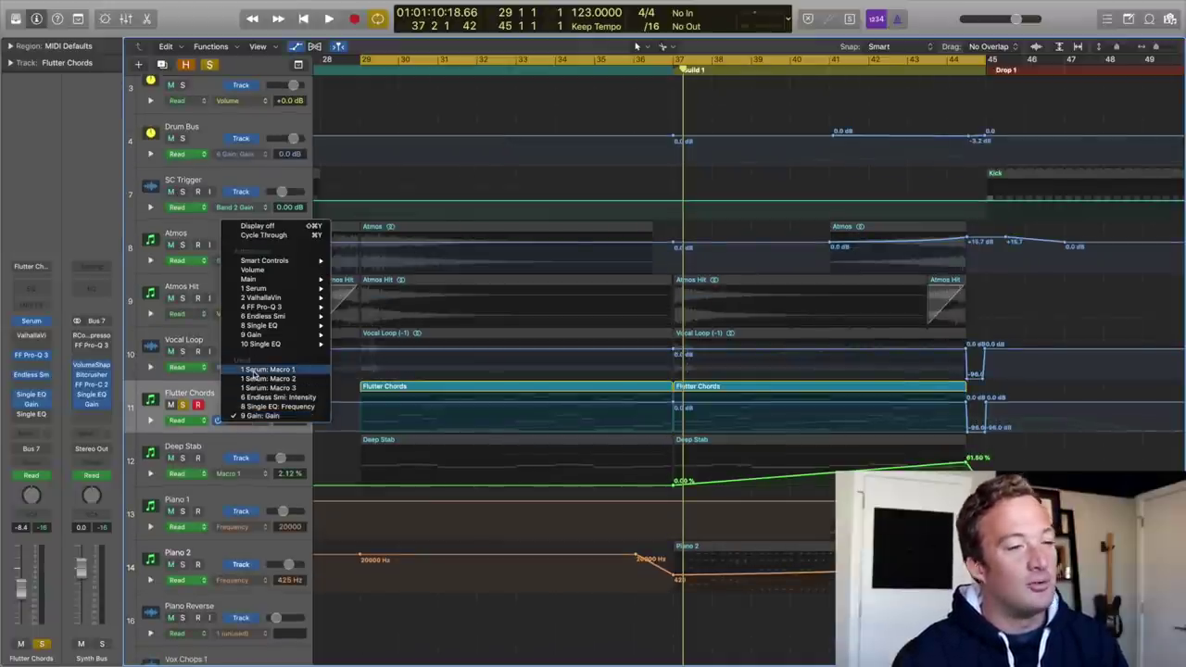
{"action": "left_click", "coordinate": [268, 369]}
{"action": "left_click", "coordinate": [256, 420]}
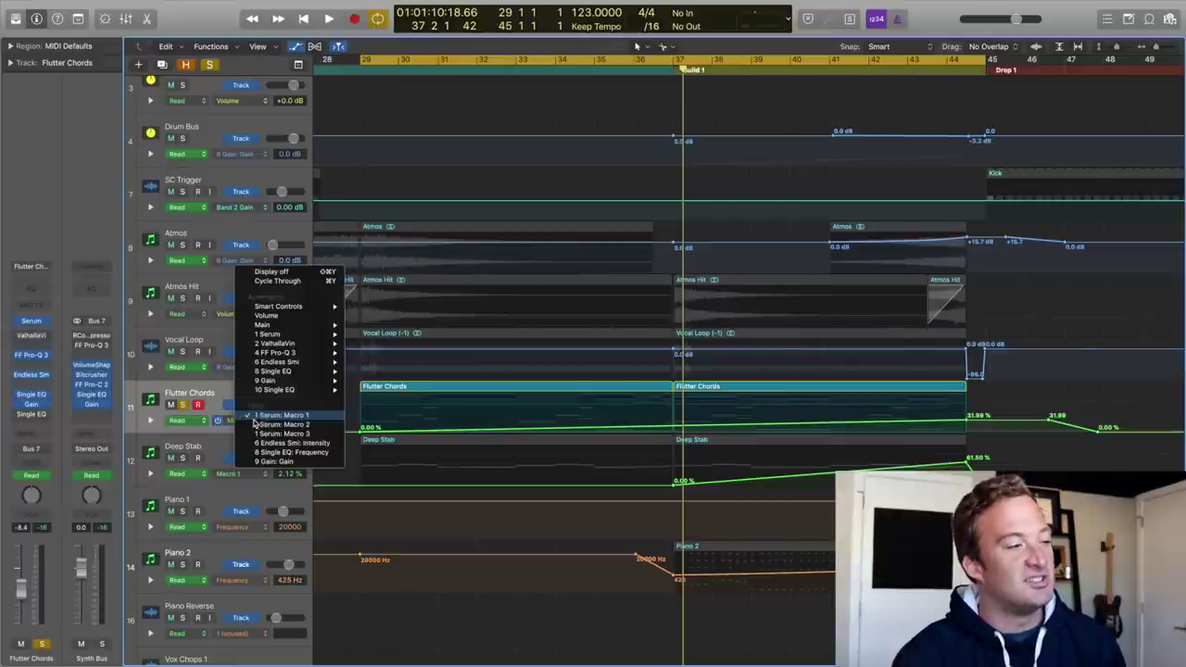
{"action": "left_click", "coordinate": [269, 425]}
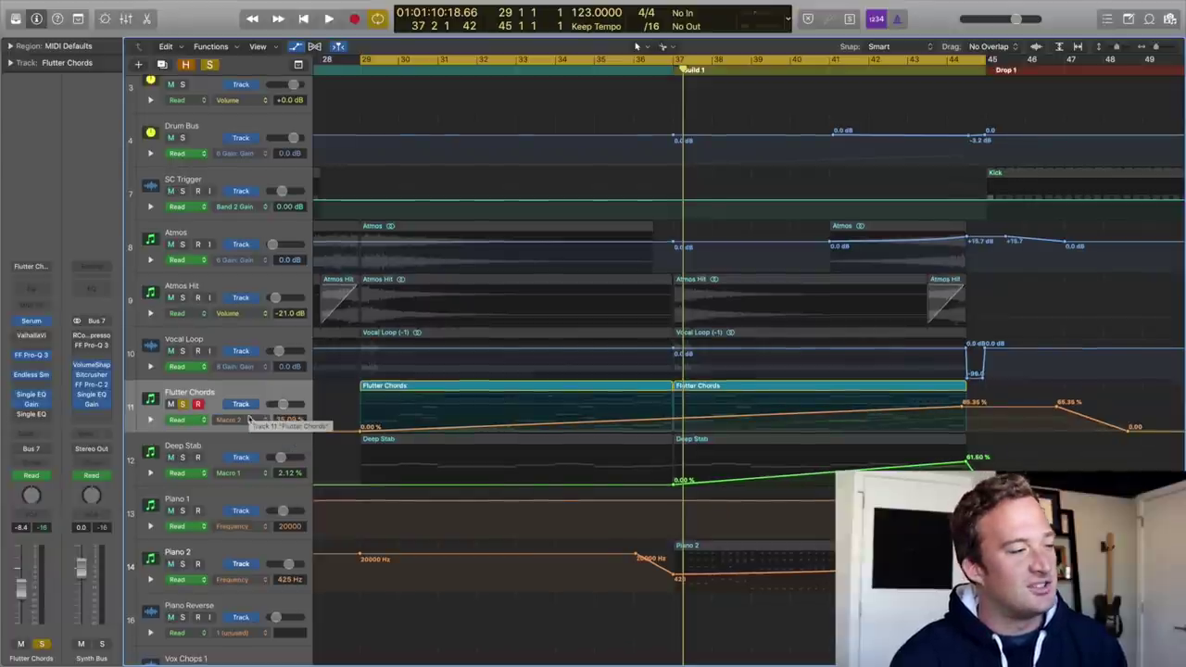
{"action": "left_click", "coordinate": [248, 421]}
{"action": "left_click", "coordinate": [267, 435]}
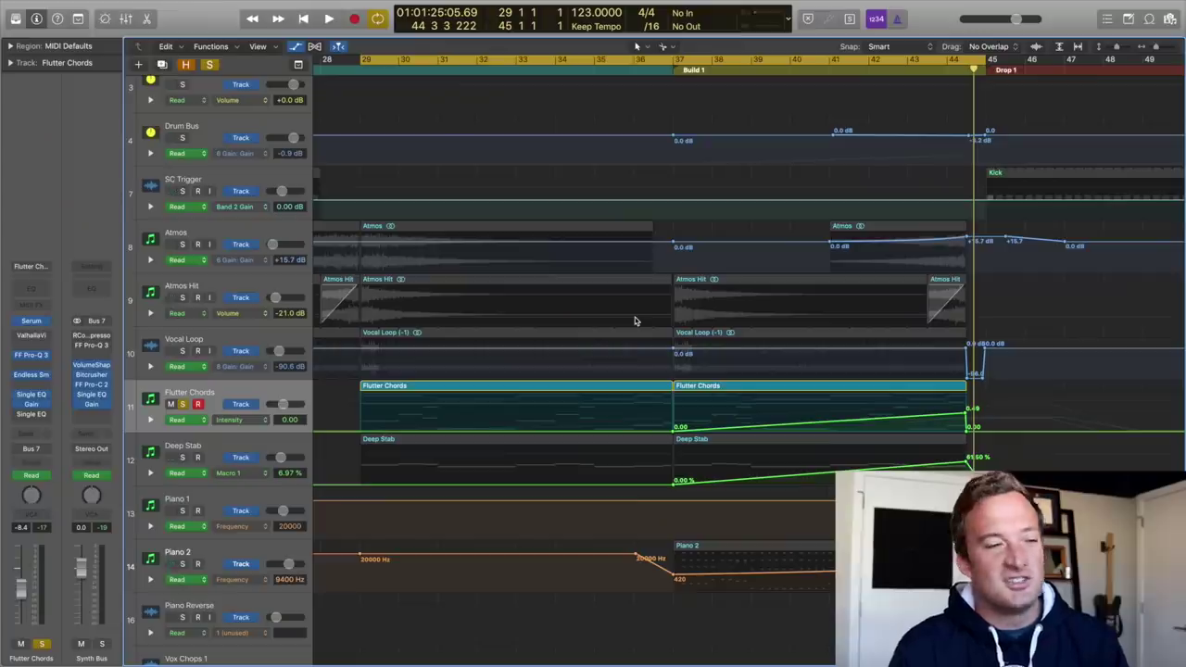
{"action": "left_click", "coordinate": [184, 458]}
{"action": "key", "text": "space"}
{"action": "left_click", "coordinate": [195, 447]}
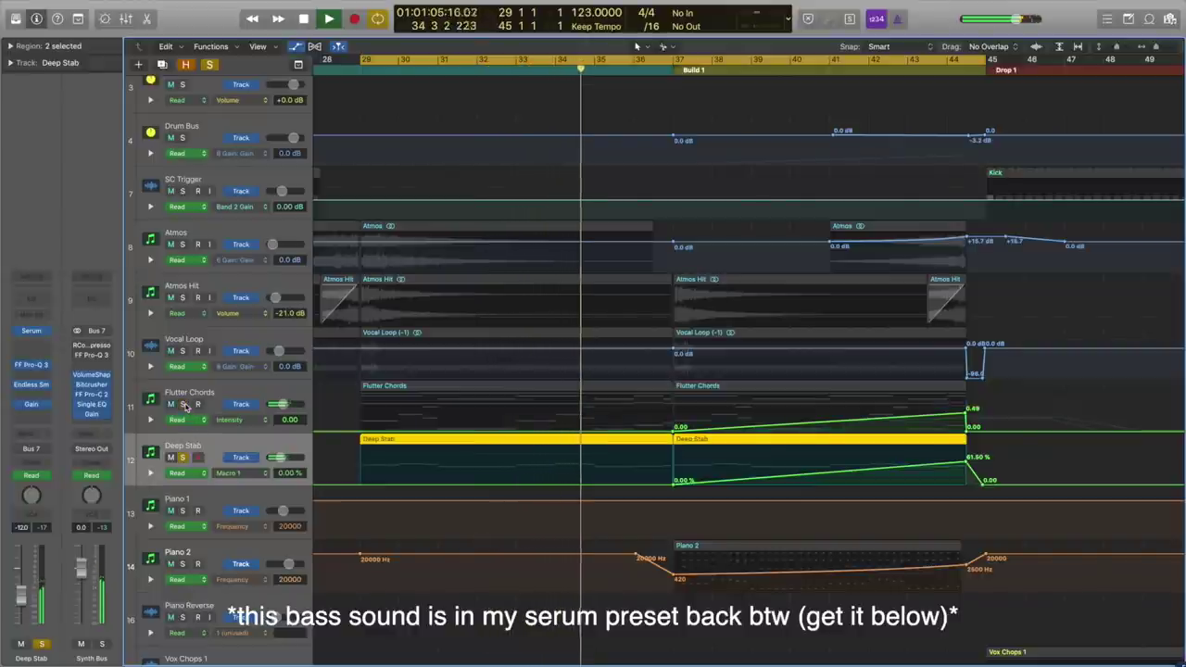
{"action": "key", "text": "space"}
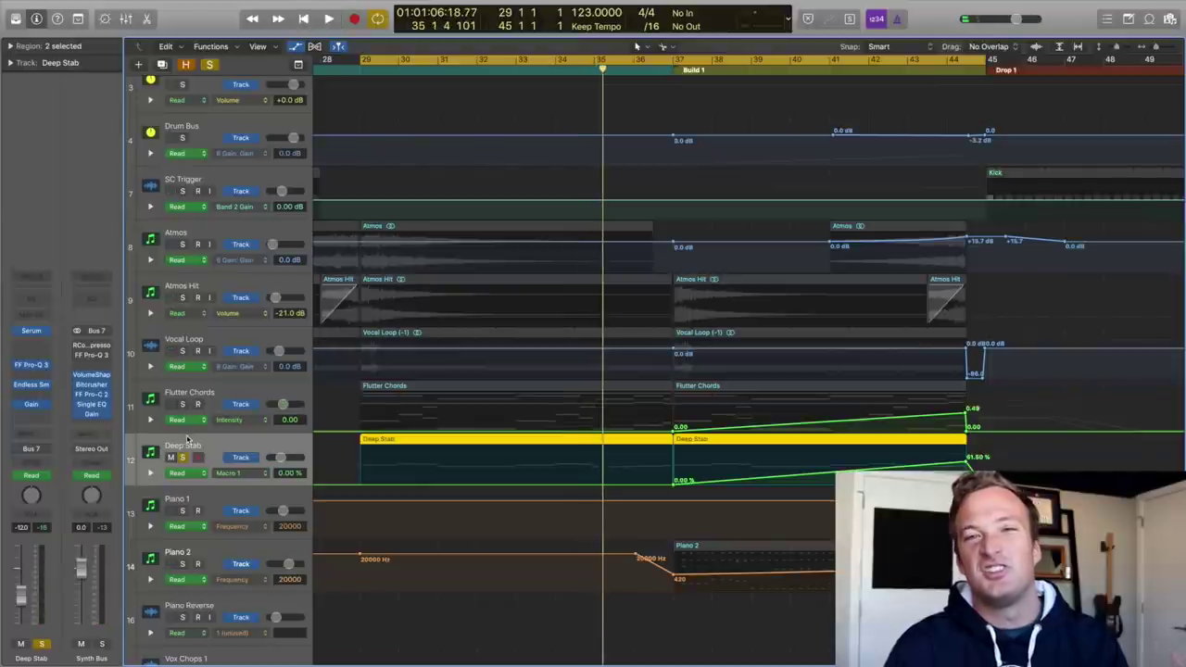
{"action": "left_click", "coordinate": [31, 366]}
{"action": "left_click_drag", "start_coordinate": [372, 33], "coordinate": [788, 191]}
{"action": "key", "text": "space"}
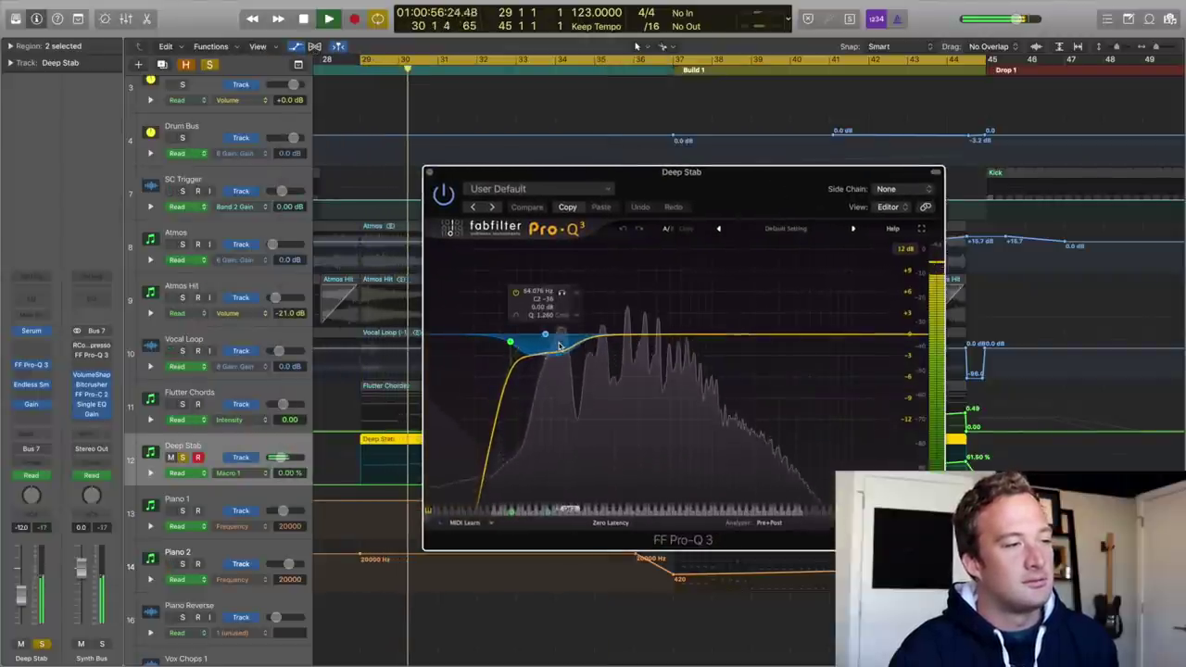
{"action": "key", "text": "space"}
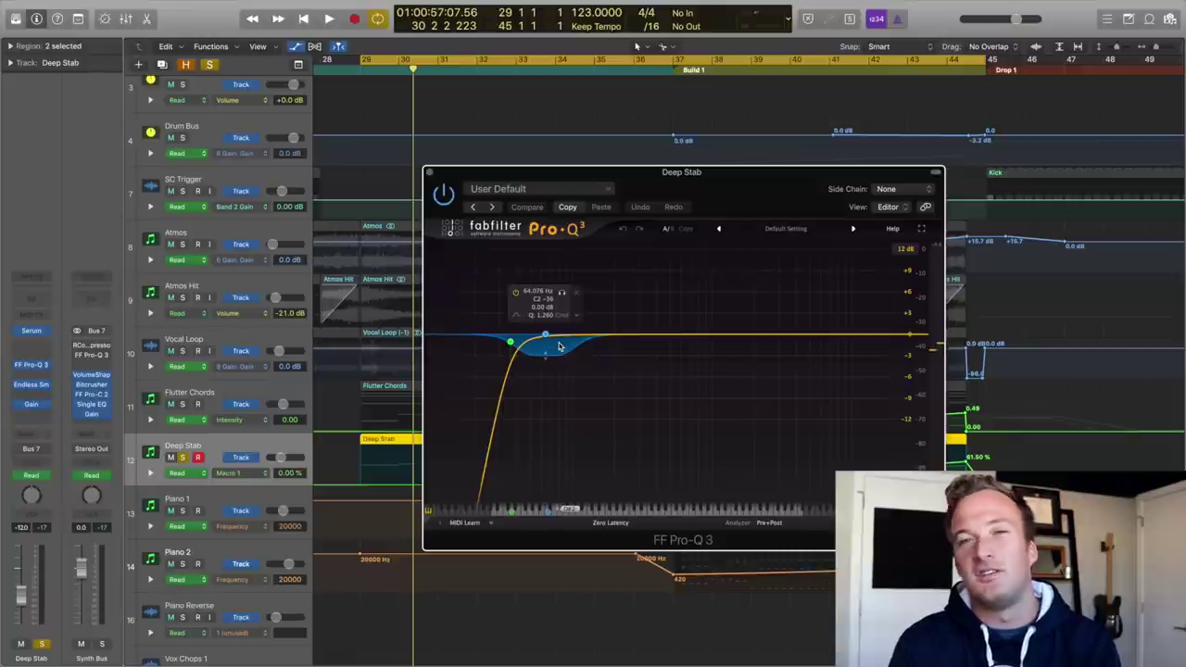
{"action": "key", "text": "v"}
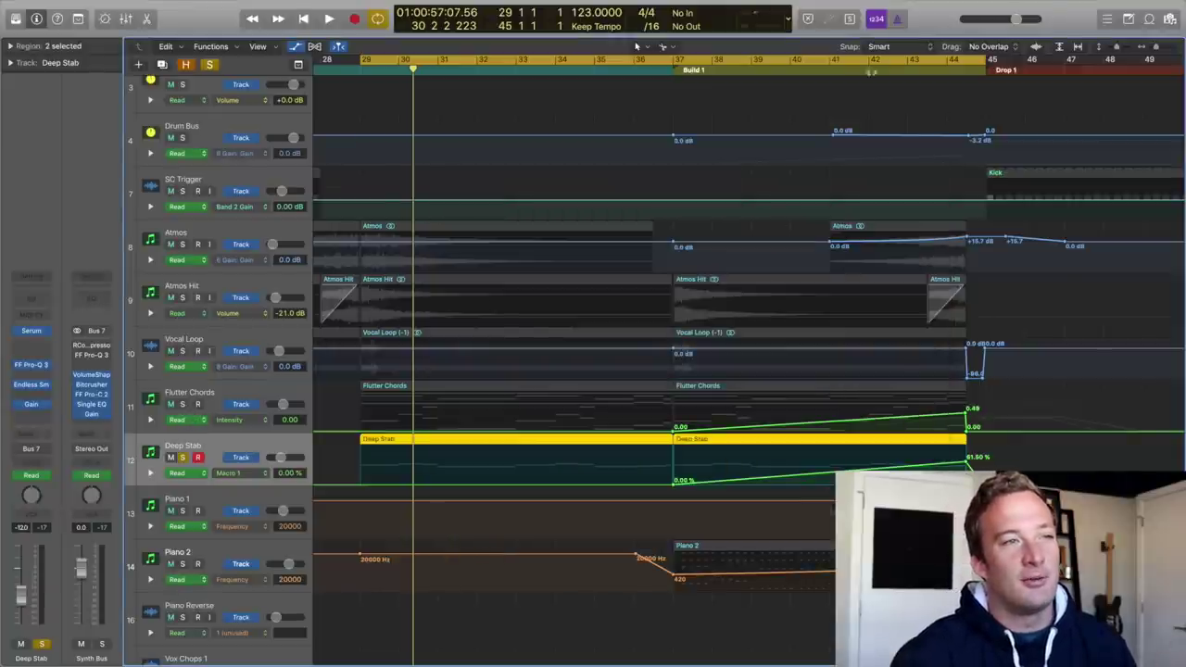
Step: Hide automation and solo Atmos, Atmos Hit and Vocal Loop together, playing from bar 29
{"action": "key", "text": "space"}
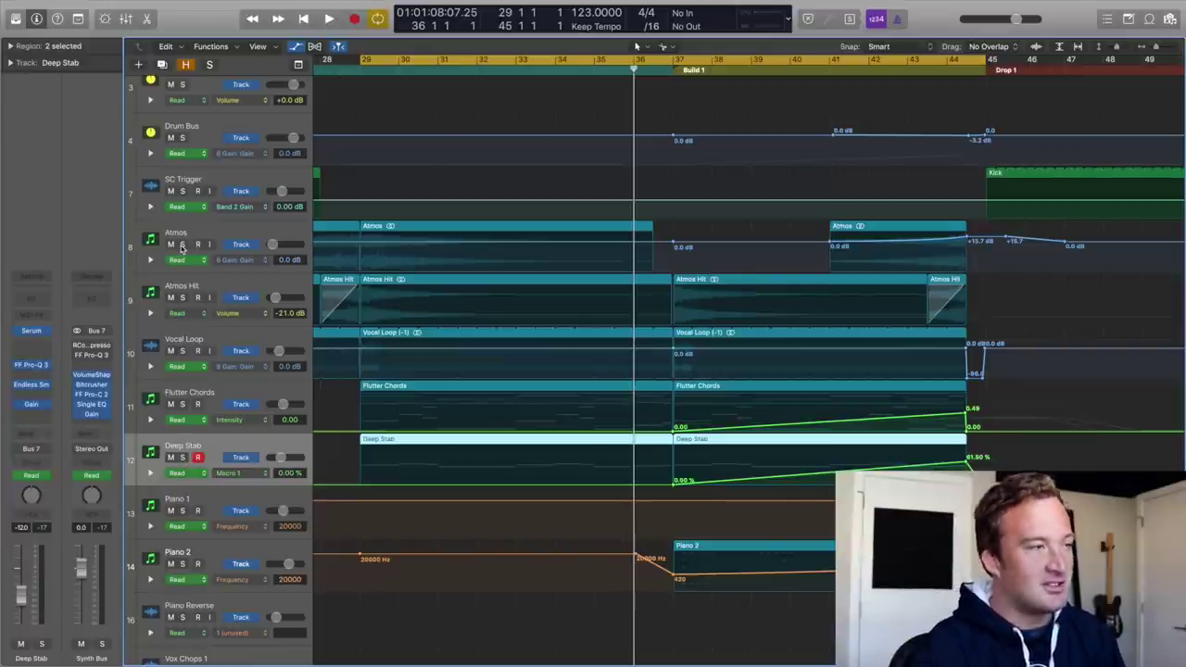
{"action": "key", "text": "a"}
{"action": "left_click_drag", "start_coordinate": [183, 265], "coordinate": [184, 364]}
{"action": "key", "text": "space"}
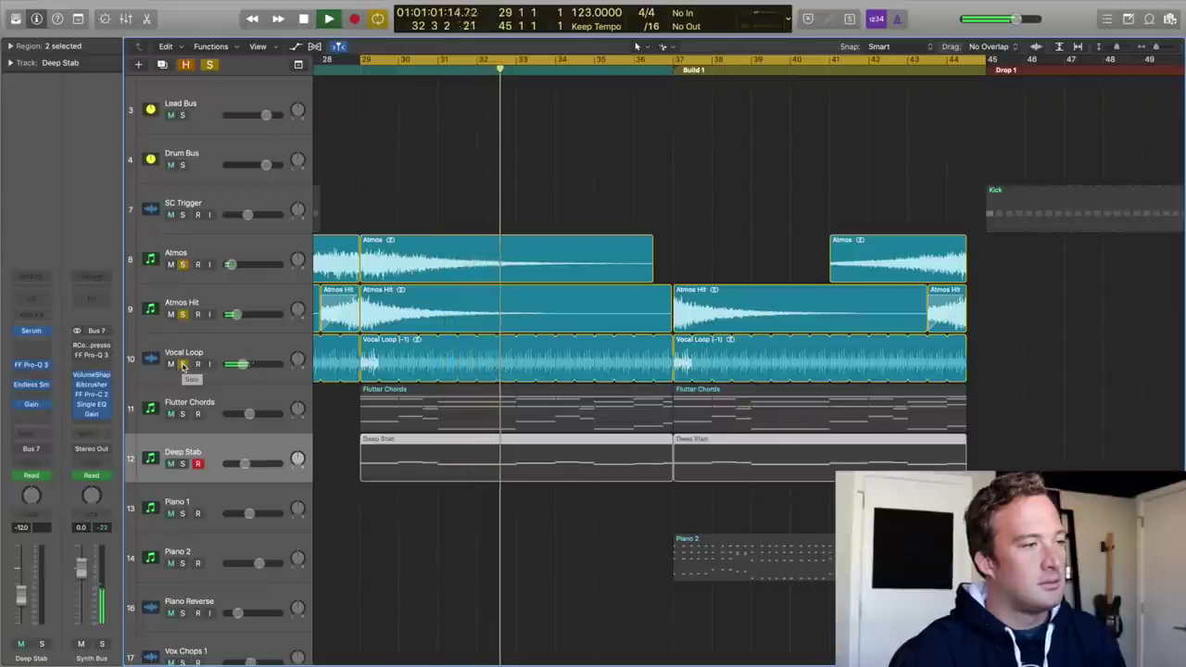
Step: Unsolo Atmos and Atmos Hit, leaving Vocal Loop soloed and selected, and play the loop
{"action": "key", "text": "space"}
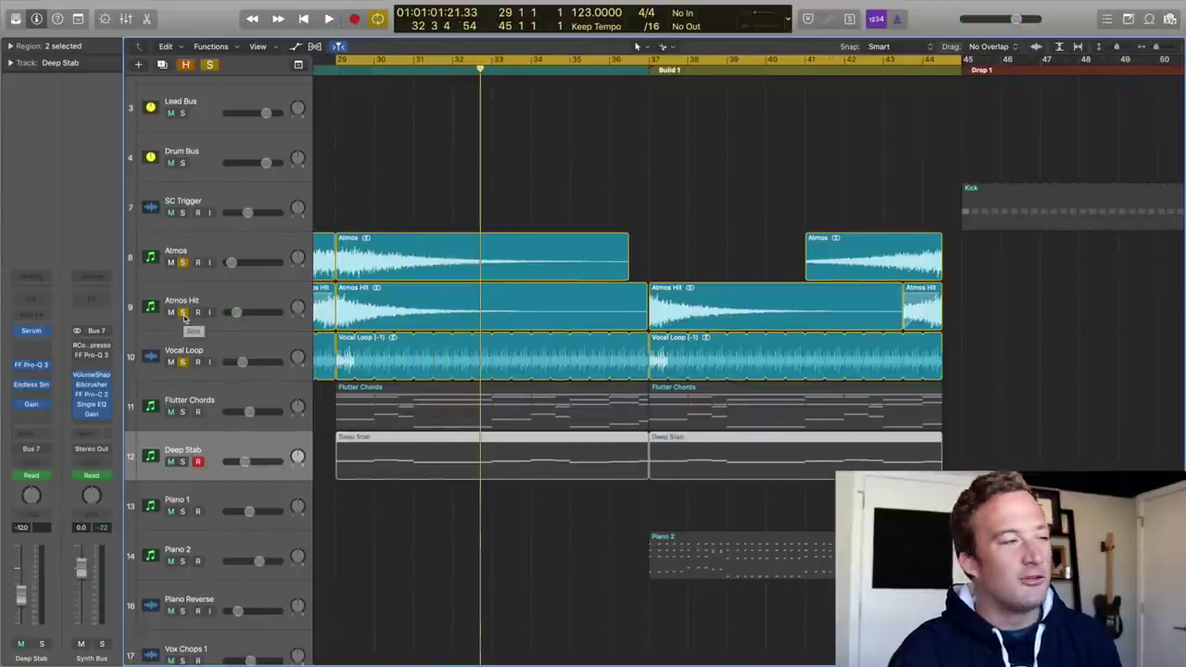
{"action": "left_click_drag", "start_coordinate": [182, 312], "coordinate": [185, 241]}
{"action": "left_click", "coordinate": [184, 345]}
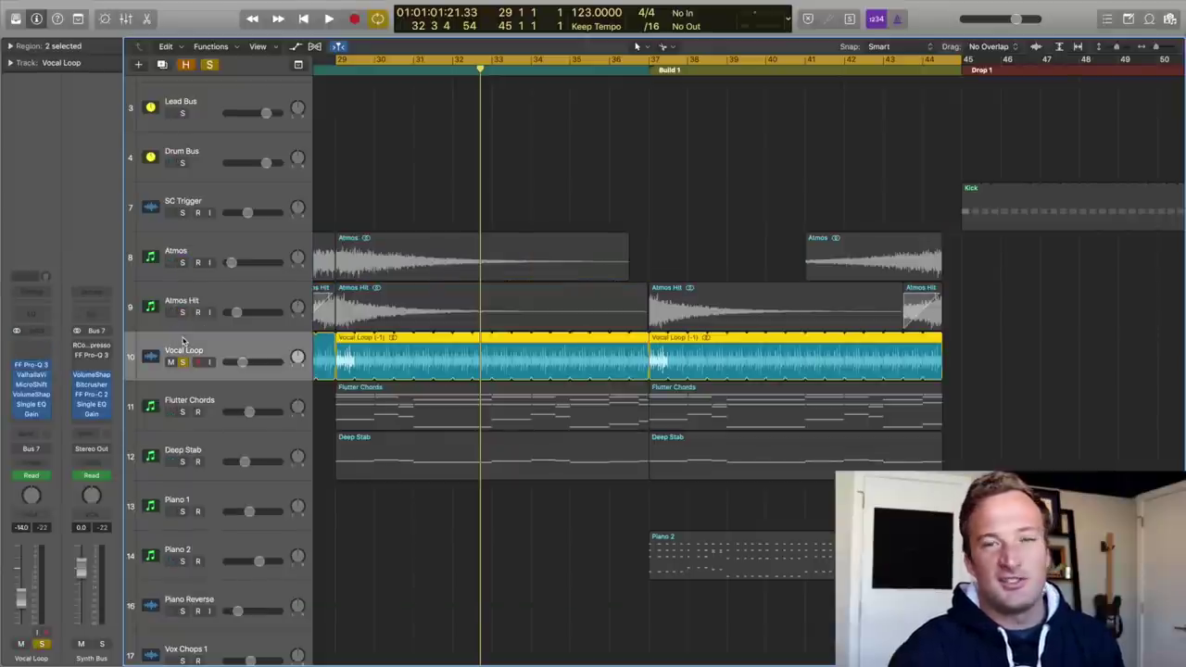
{"action": "key", "text": "space"}
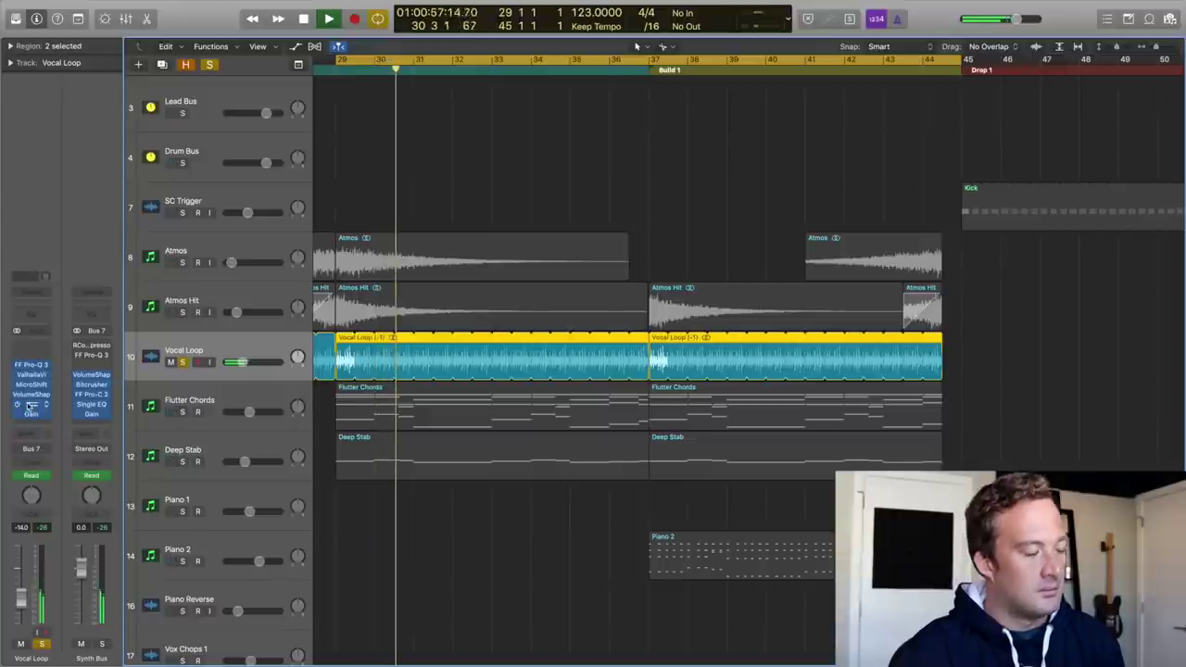
Step: Show automation and set the Vocal Loop lane to its Single EQ frequency
{"action": "key", "text": "a"}
{"action": "left_click", "coordinate": [220, 372]}
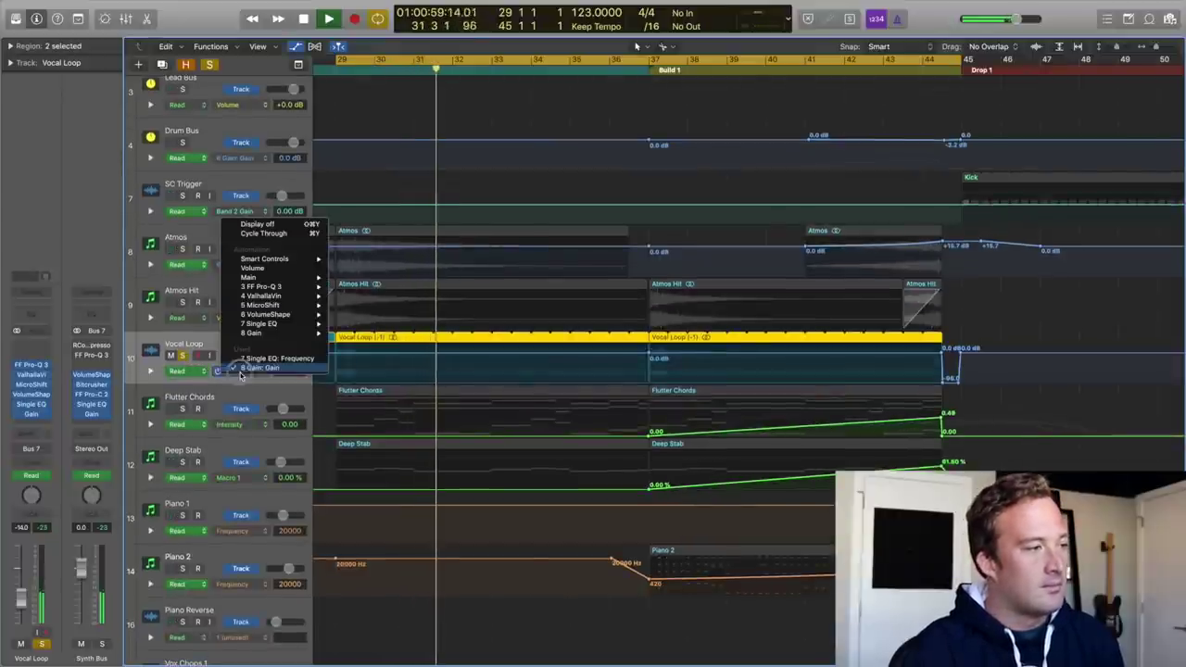
{"action": "left_click", "coordinate": [252, 358]}
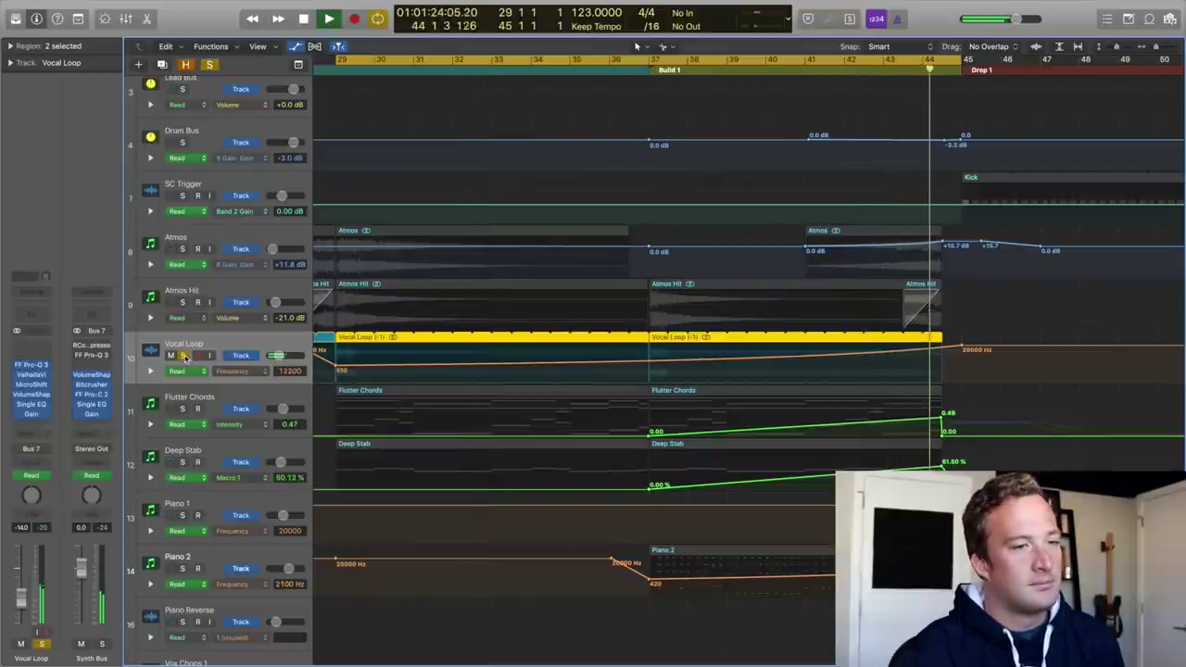
{"action": "key", "text": "space"}
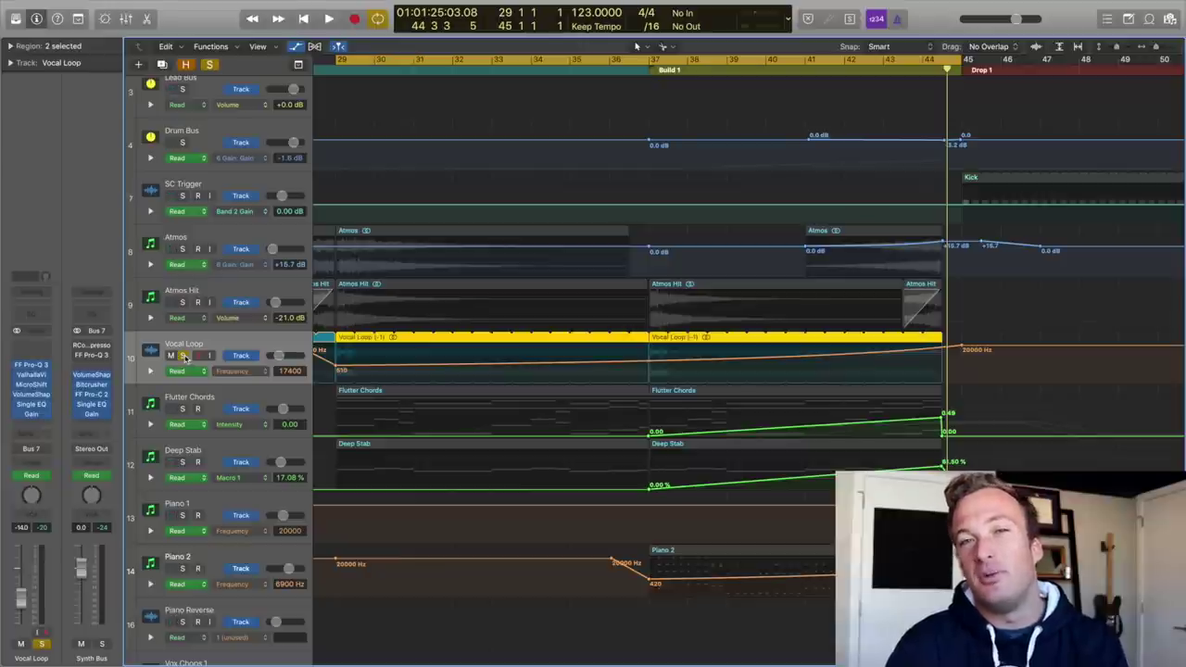
Step: Unsolo Vocal Loop, solo the Atmos Hit layer and play it through the verse
{"action": "left_click", "coordinate": [182, 356]}
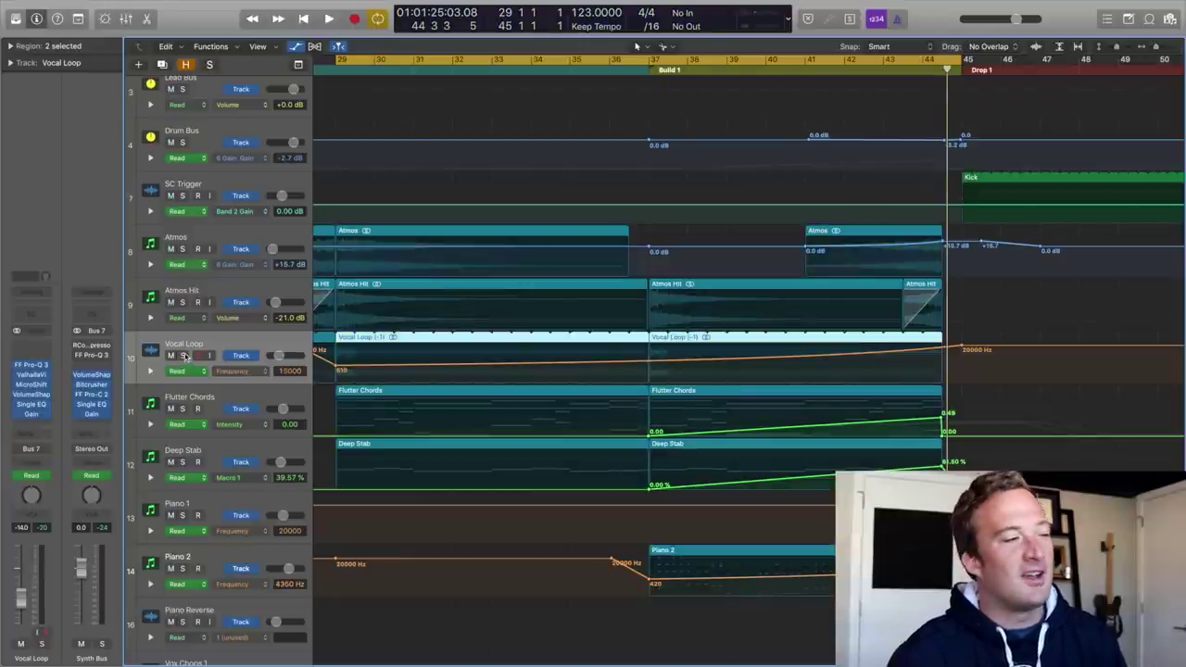
{"action": "left_click", "coordinate": [184, 303]}
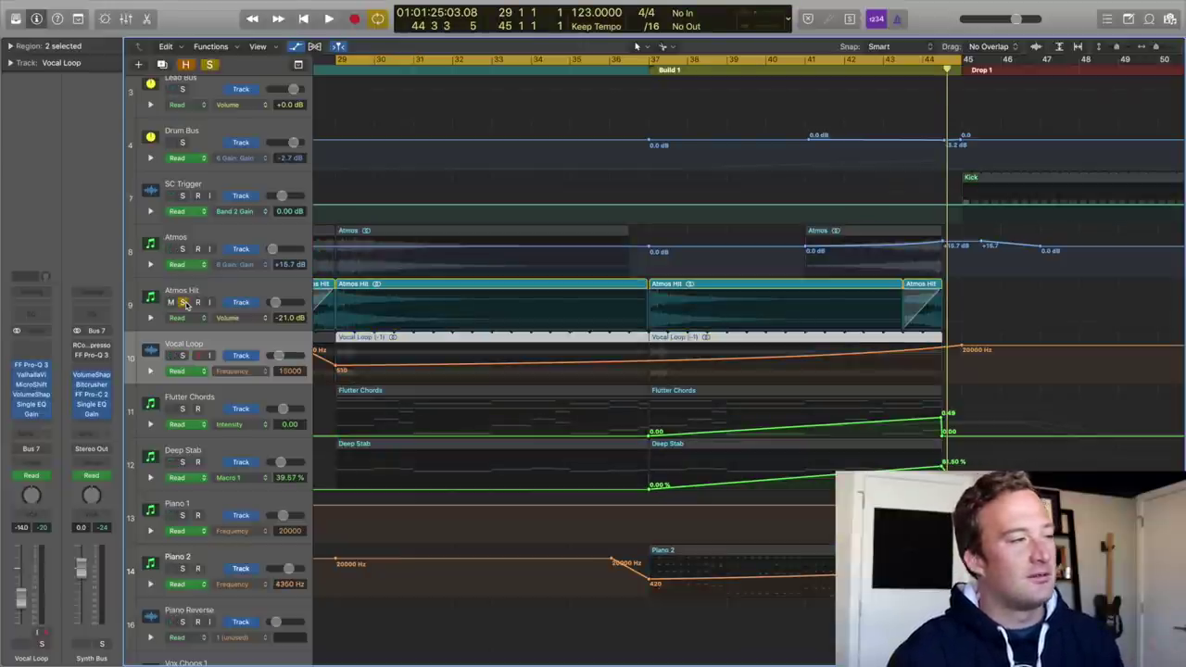
{"action": "key", "text": "space"}
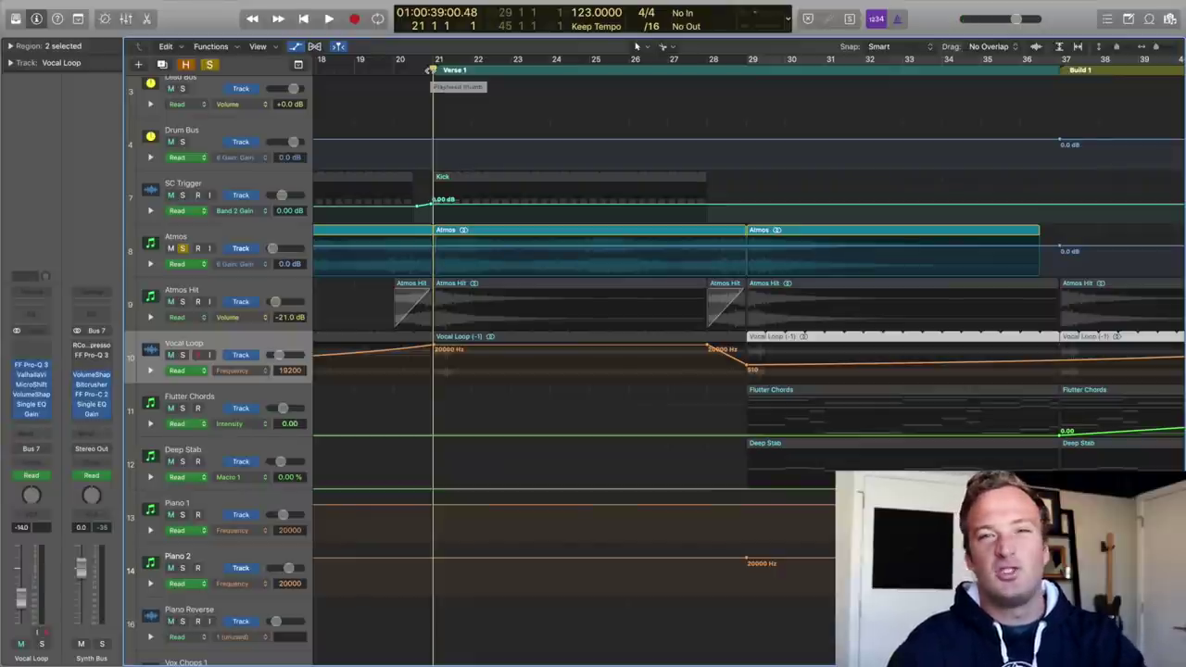
{"action": "key", "text": "space"}
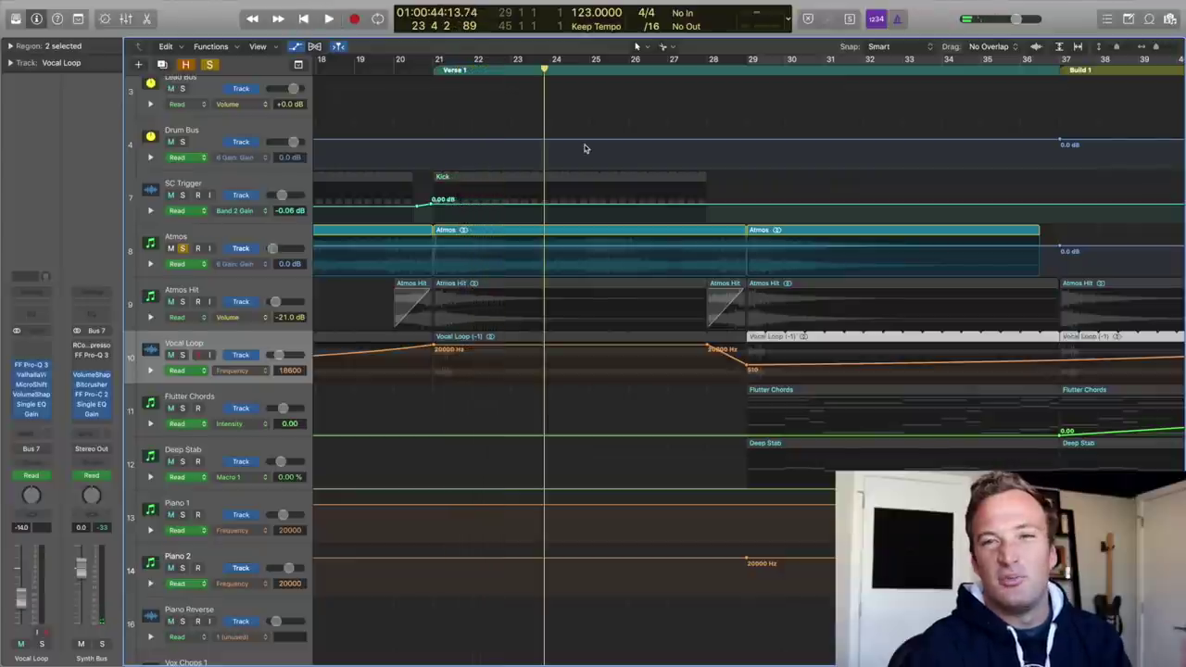
Step: Hide automation, zoom out to the whole song, unsolo Atmos and select the Bass track
{"action": "key", "text": "a"}
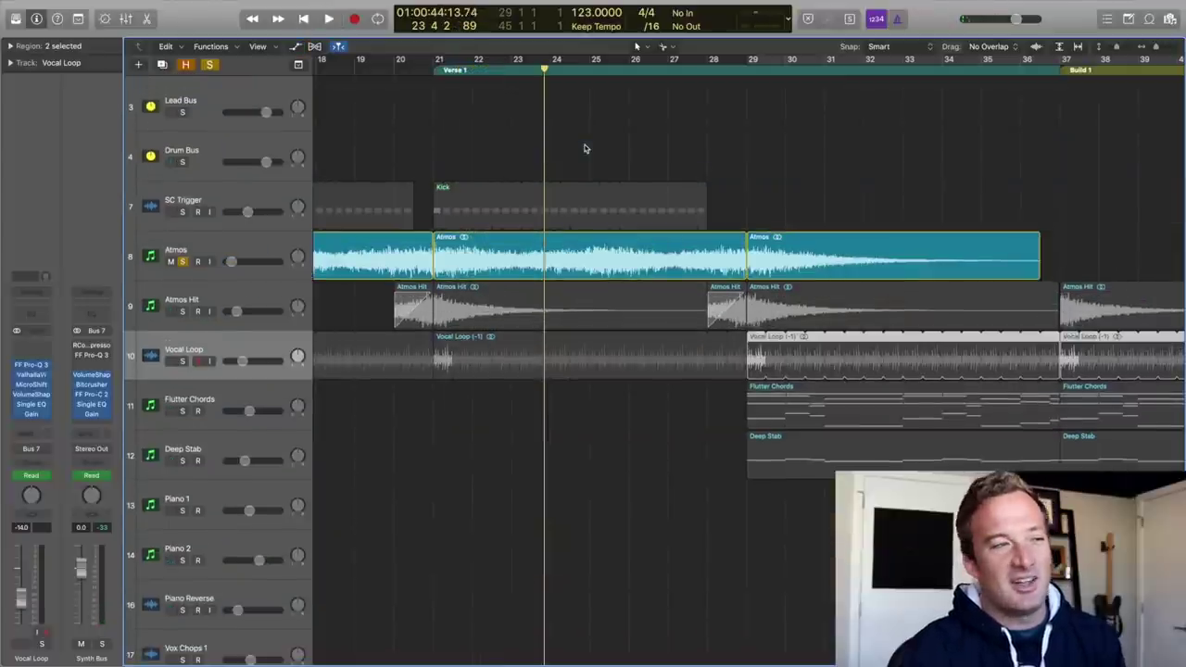
{"action": "left_click", "coordinate": [582, 136]}
{"action": "key", "text": "z"}
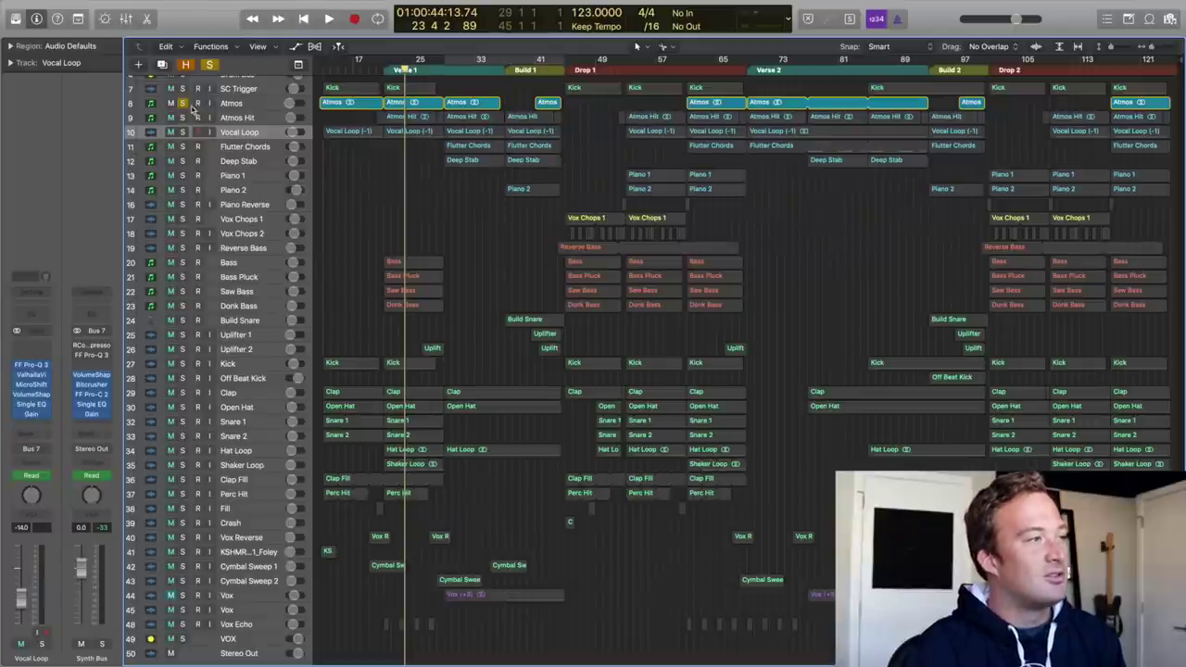
{"action": "left_click", "coordinate": [182, 103]}
{"action": "left_click", "coordinate": [248, 265]}
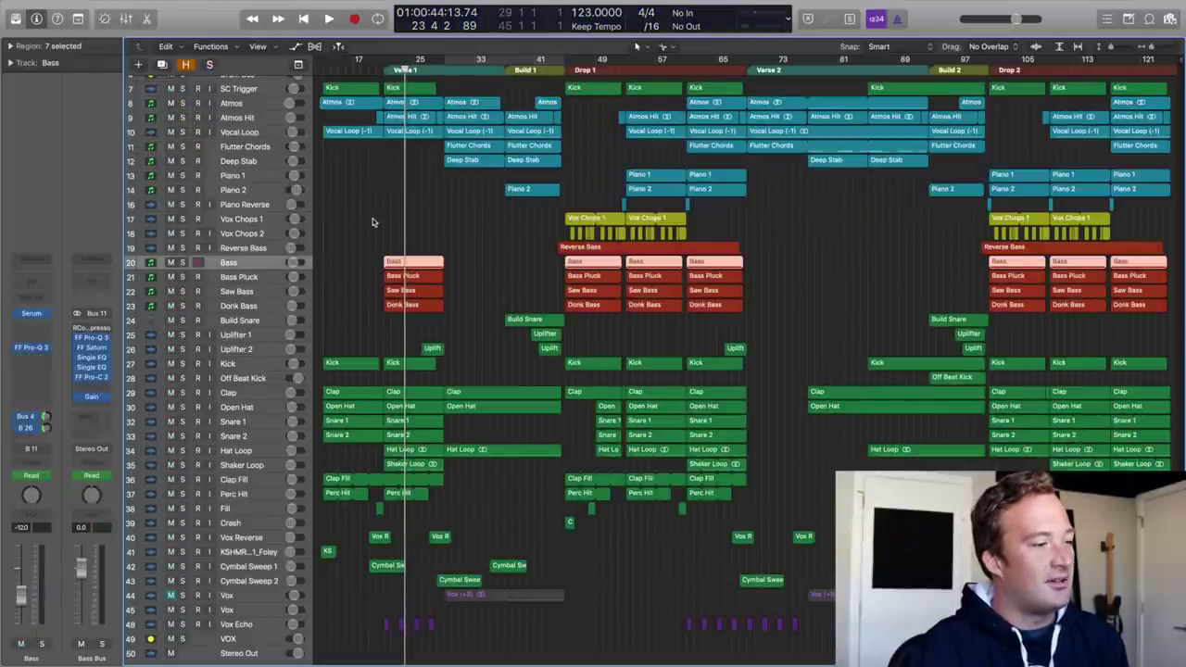
{"action": "scroll", "coordinate": [243, 463], "scroll_direction": "down", "scroll_amount": 1}
Step: Add a software instrument track Inst 9 under Piano 2 running Nexus 2's AR Summer Time preset
{"action": "double_click", "coordinate": [239, 648]}
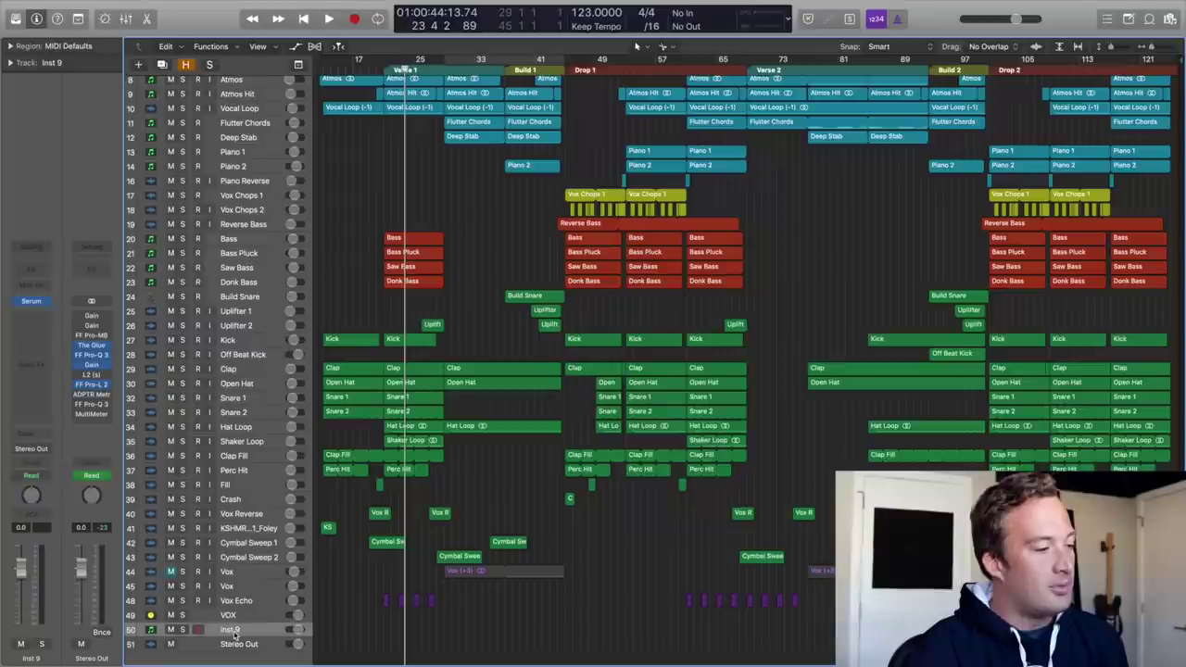
{"action": "left_click_drag", "start_coordinate": [237, 630], "coordinate": [232, 181]}
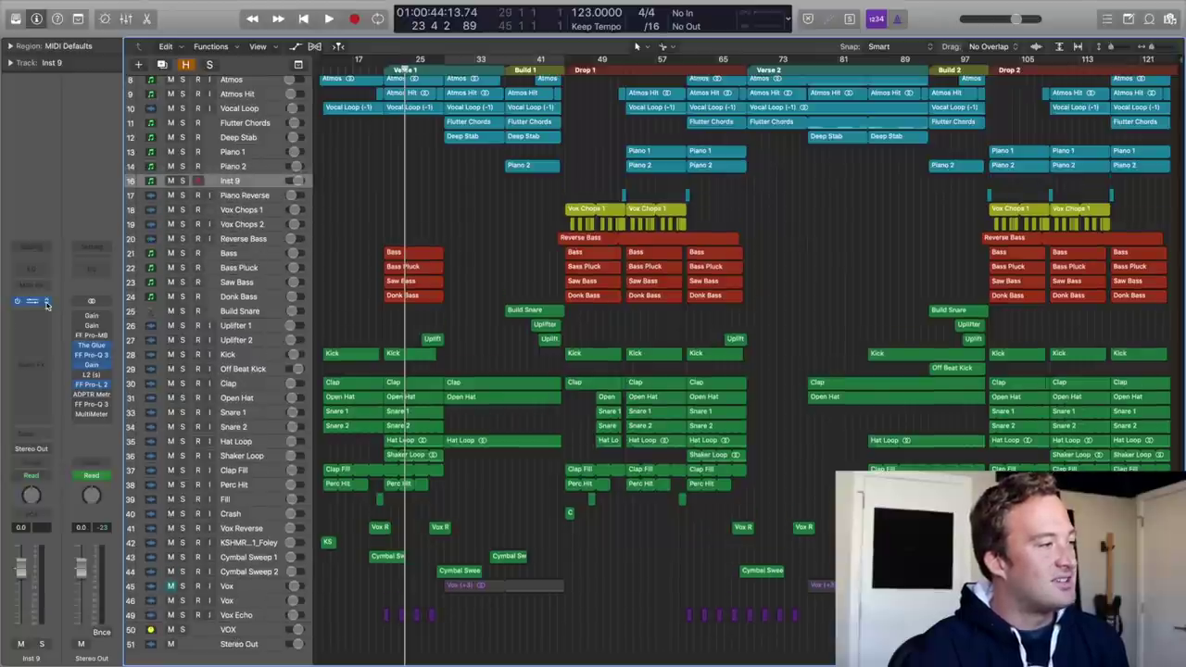
{"action": "left_click", "coordinate": [46, 302]}
{"action": "key", "text": "Escape"}
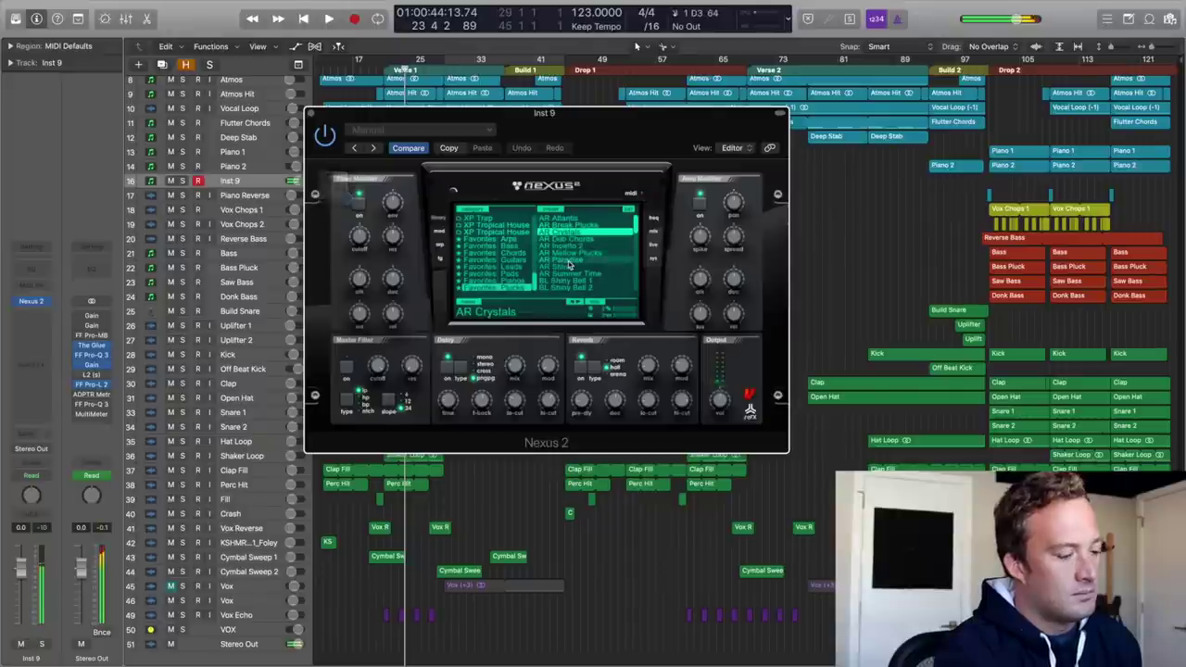
{"action": "left_click_drag", "start_coordinate": [20, 567], "coordinate": [16, 618]}
{"action": "left_click", "coordinate": [544, 274]}
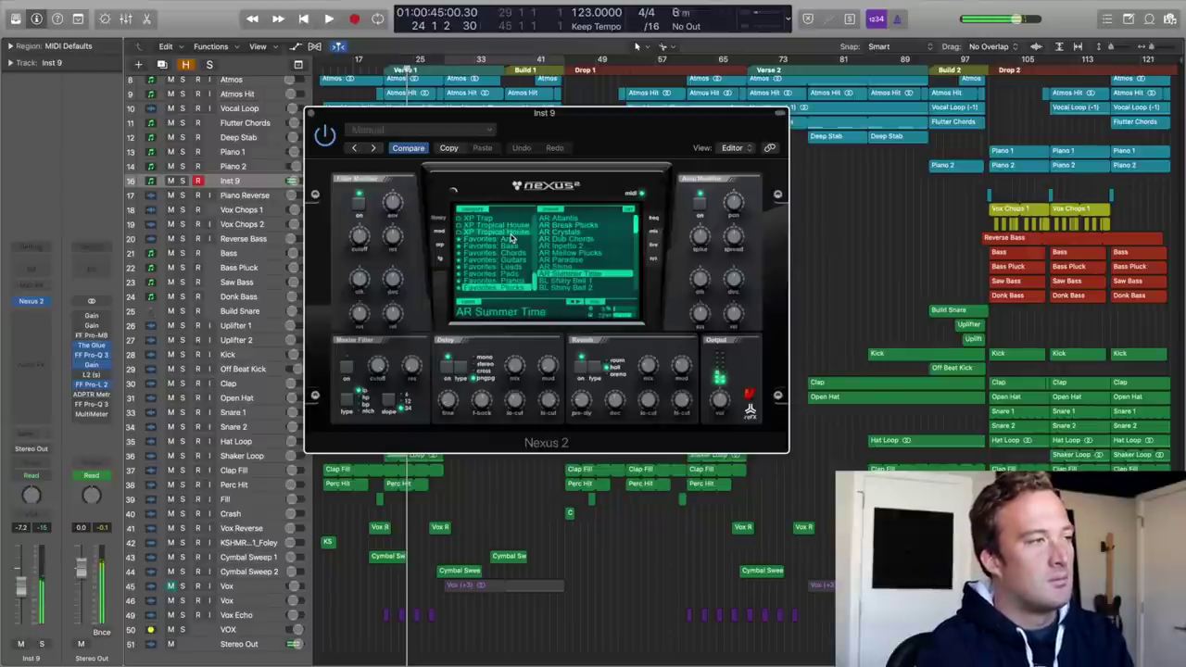
{"action": "left_click", "coordinate": [311, 113]}
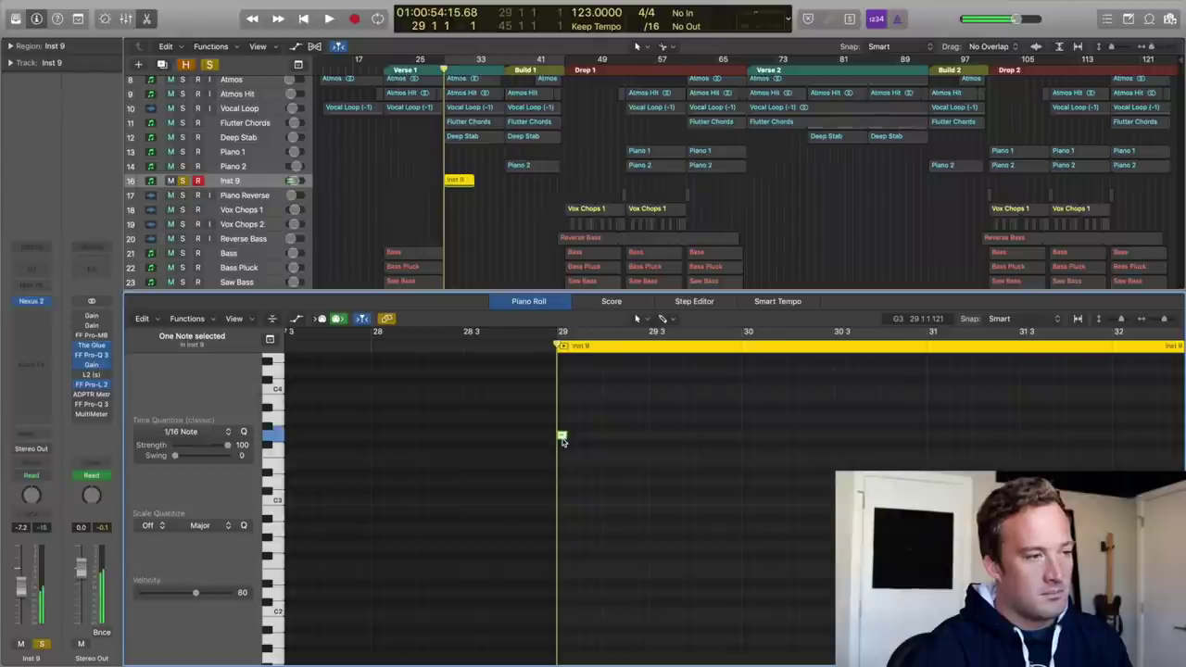
Step: Add the last arp note, then copy the four-note pattern forward to fill the bar
{"action": "left_click_drag", "start_coordinate": [559, 433], "coordinate": [596, 548]}
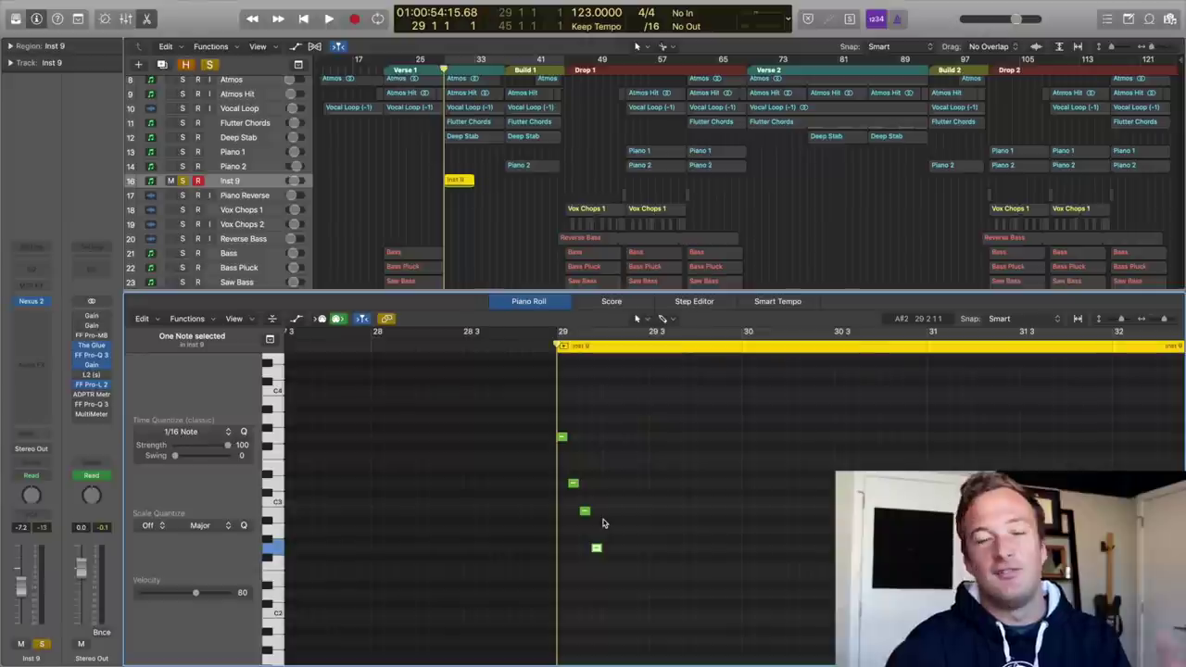
{"action": "key", "text": "space"}
{"action": "key", "text": "super+a"}
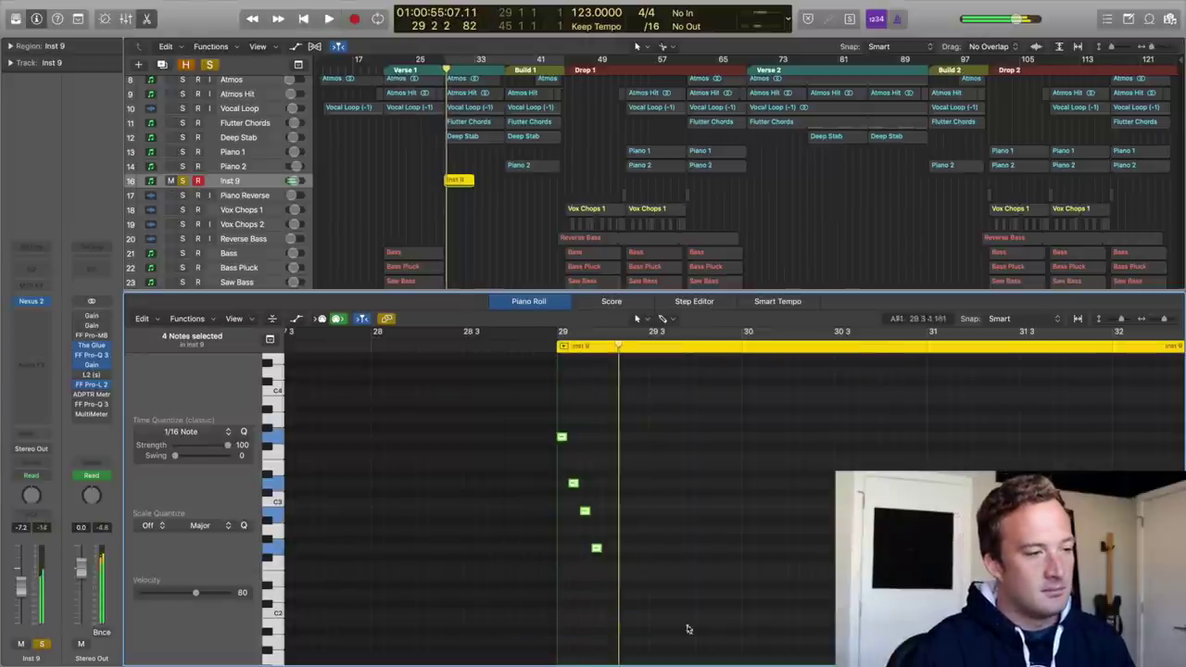
{"action": "left_click_drag", "start_coordinate": [561, 441], "coordinate": [607, 437]}
{"action": "left_click_drag", "start_coordinate": [724, 584], "coordinate": [491, 413]}
{"action": "left_click_drag", "start_coordinate": [561, 437], "coordinate": [747, 436]}
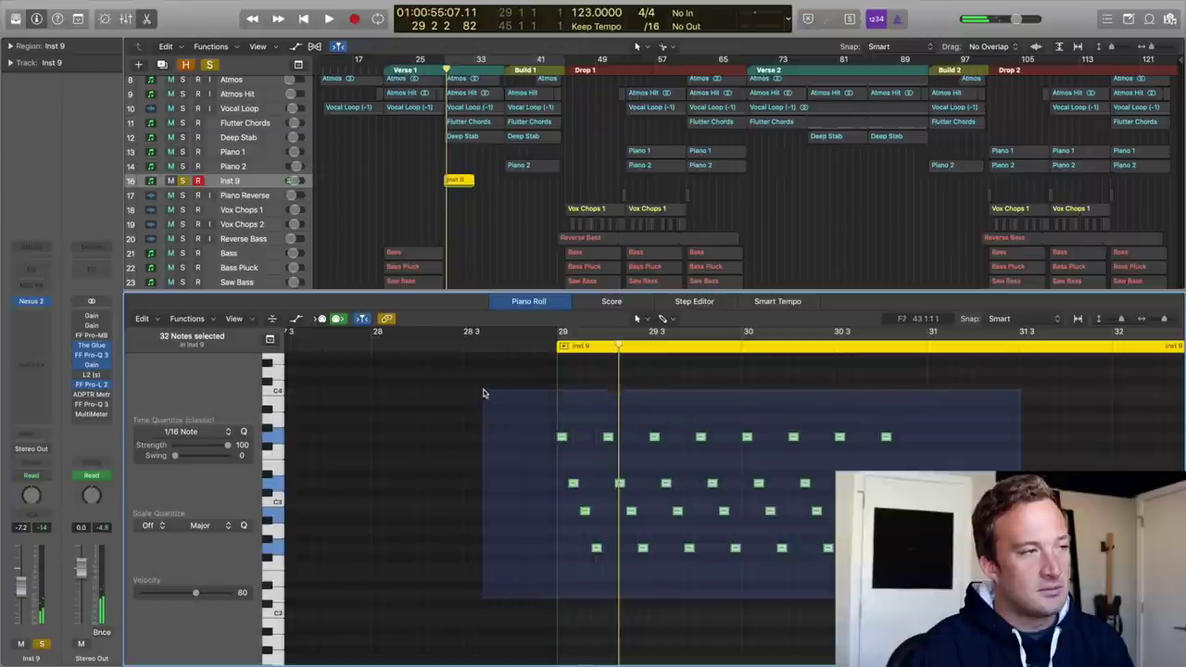
Step: Shorten the Inst 9 region and loop it forward to about bar 35
{"action": "left_click_drag", "start_coordinate": [468, 189], "coordinate": [494, 197]}
{"action": "left_click", "coordinate": [411, 199]}
{"action": "key", "text": "p"}
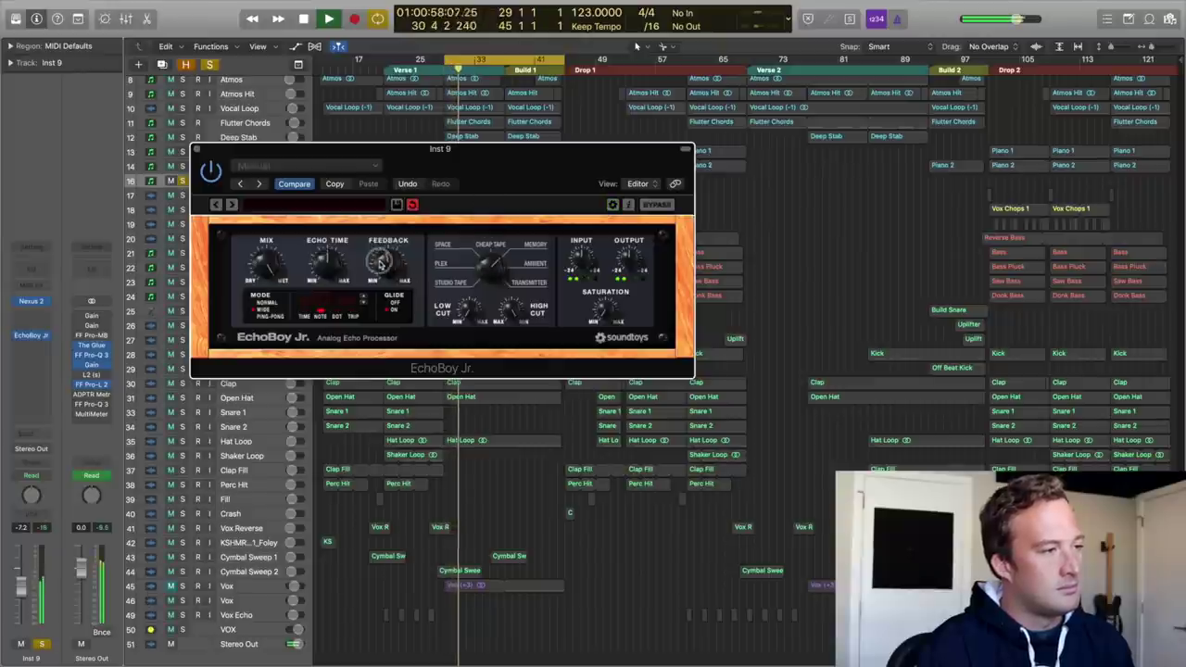
Step: Turn up the EchoBoy Jr. feedback on Inst 9
{"action": "scroll", "coordinate": [388, 269], "scroll_direction": "up", "scroll_amount": 3}
{"action": "left_click_drag", "start_coordinate": [384, 271], "coordinate": [378, 266]}
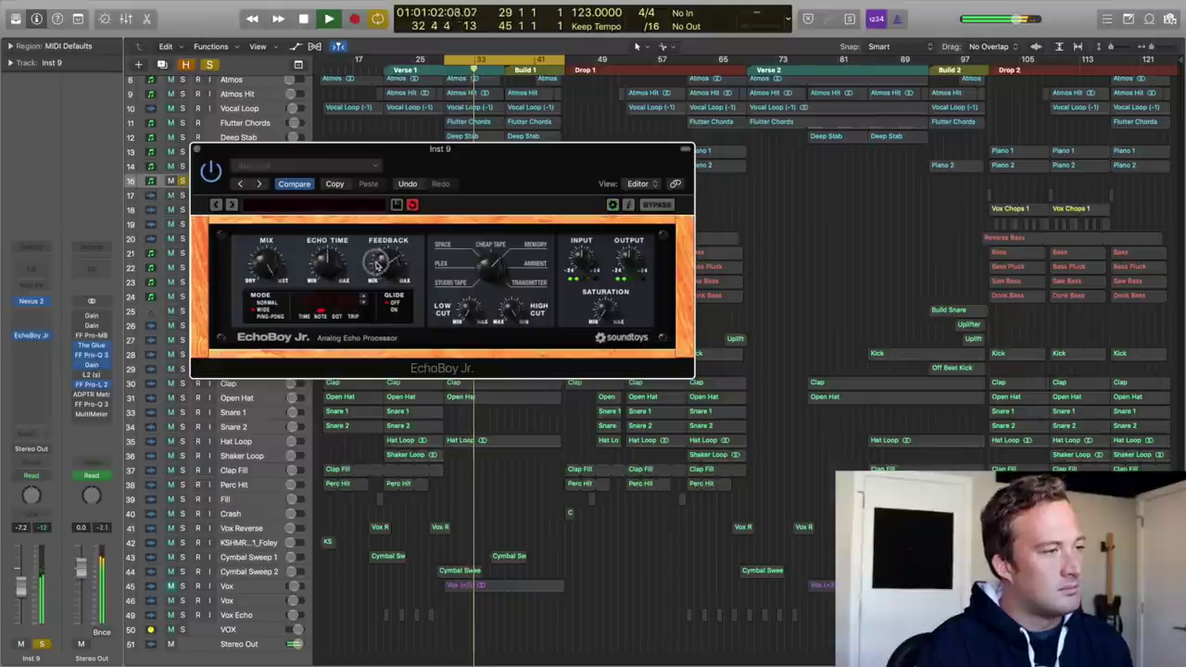
{"action": "left_click", "coordinate": [196, 150]}
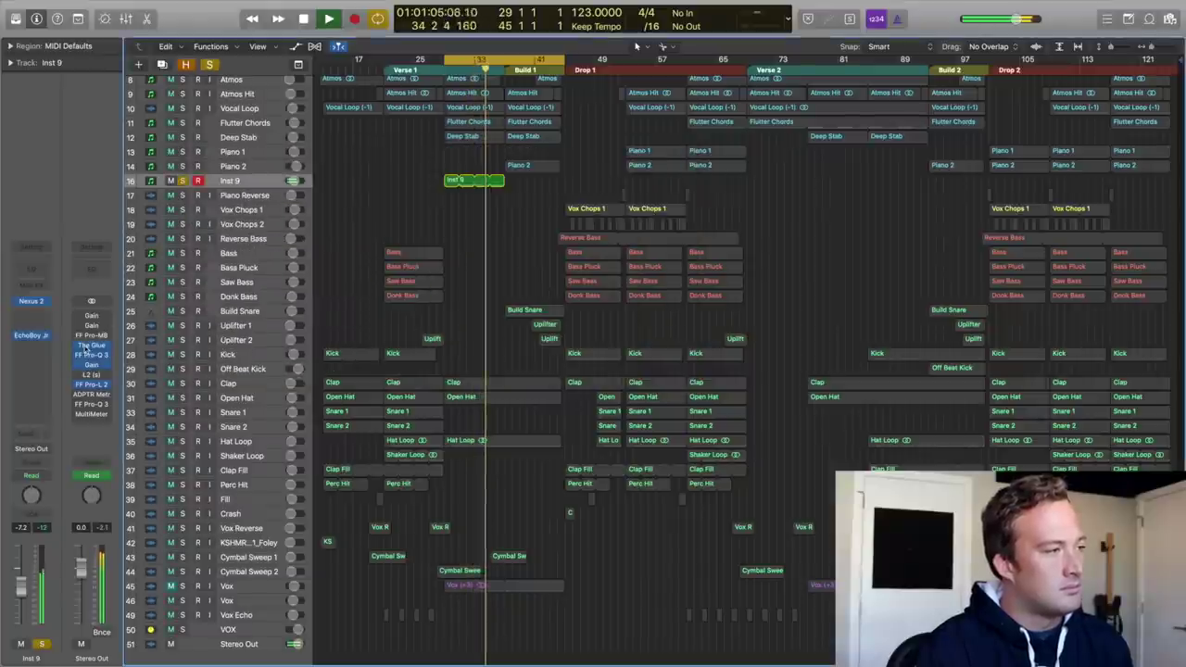
Step: Add stereo ValhallaVintageVerb after EchoBoy Jr. with the Huge Spaces > Mod Taj preset and audition it
{"action": "left_click", "coordinate": [30, 348]}
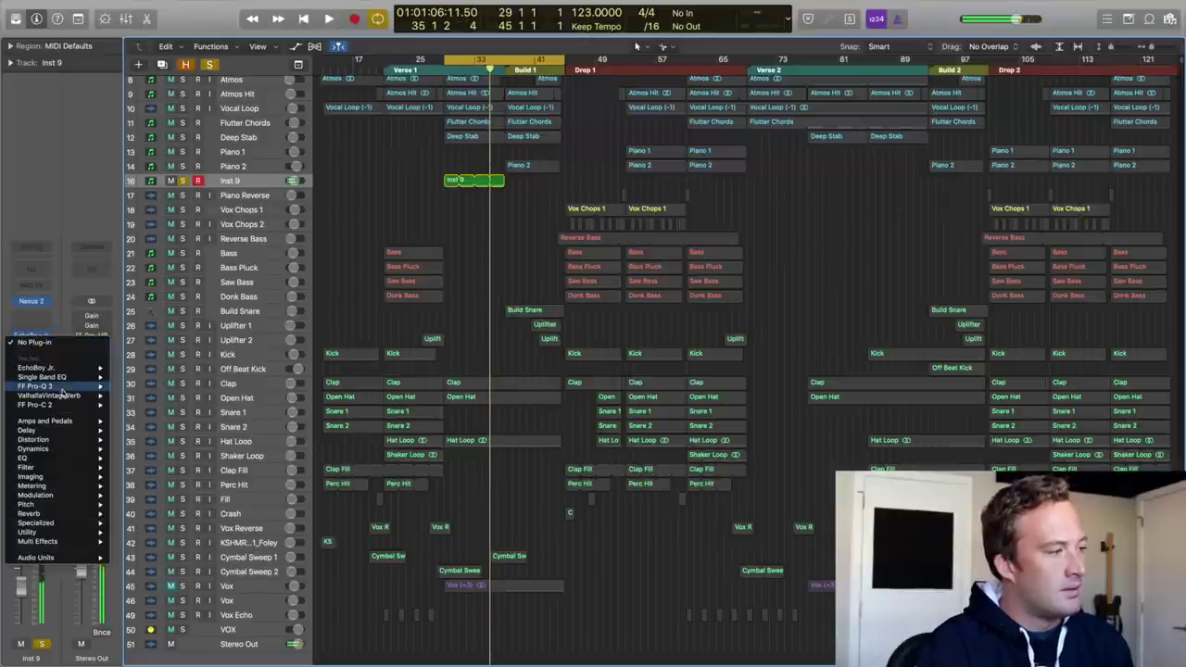
{"action": "left_click", "coordinate": [134, 396]}
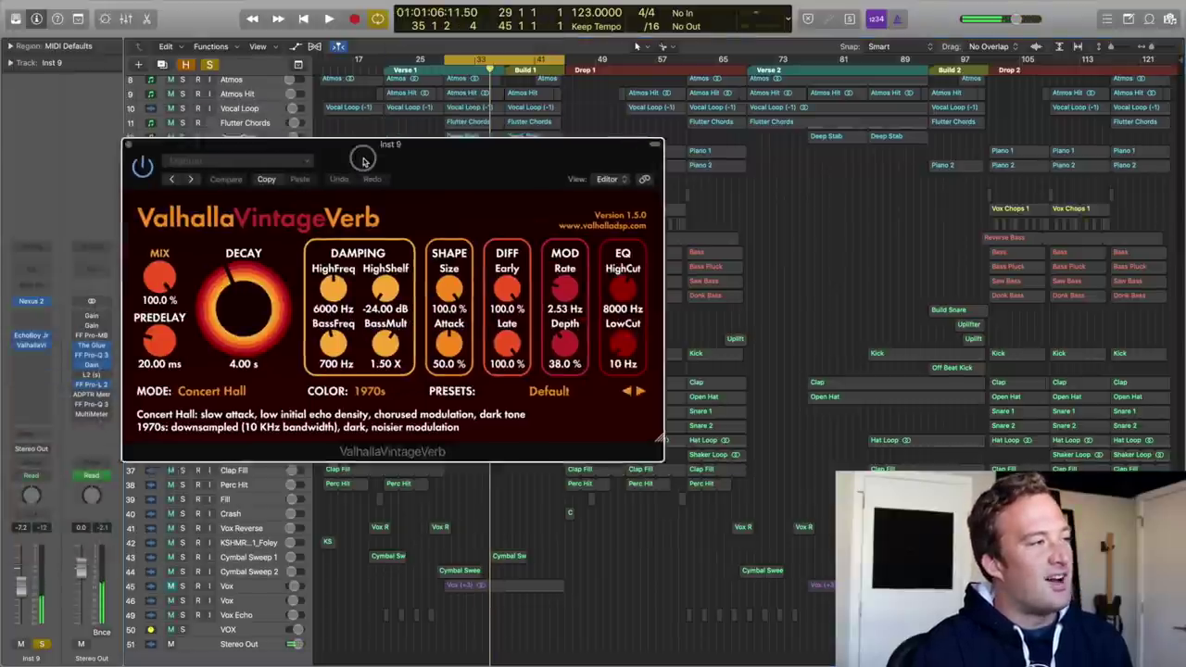
{"action": "left_click", "coordinate": [559, 398]}
{"action": "mouse_move", "coordinate": [547, 539]}
{"action": "left_click", "coordinate": [645, 475]}
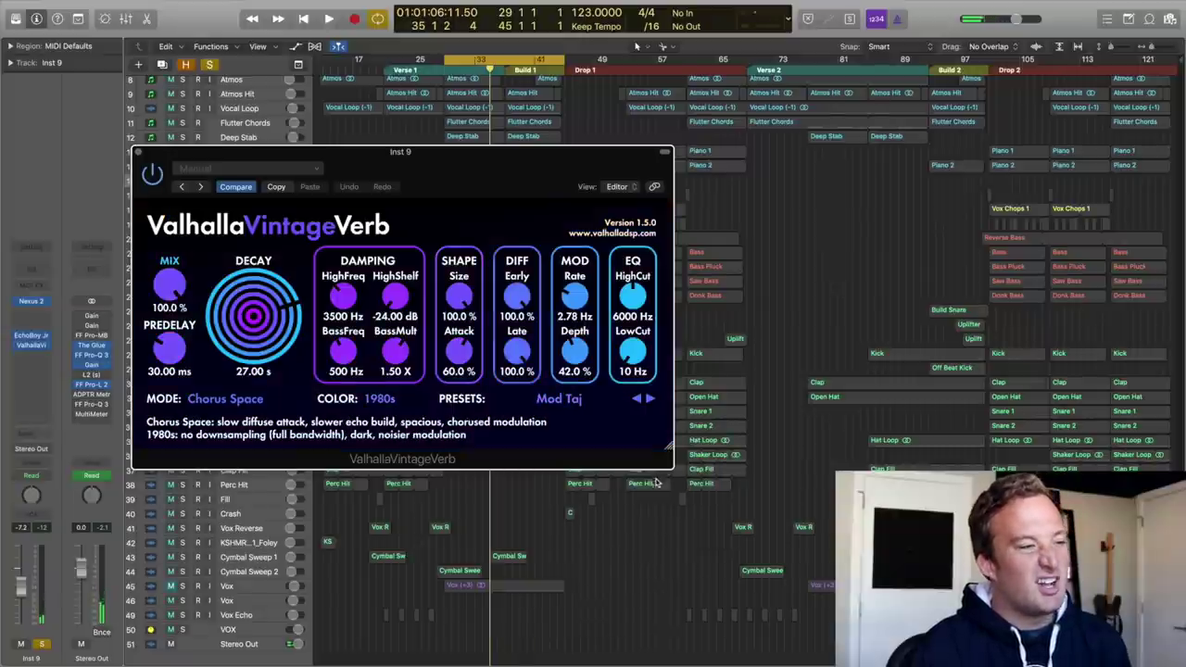
{"action": "key", "text": "space"}
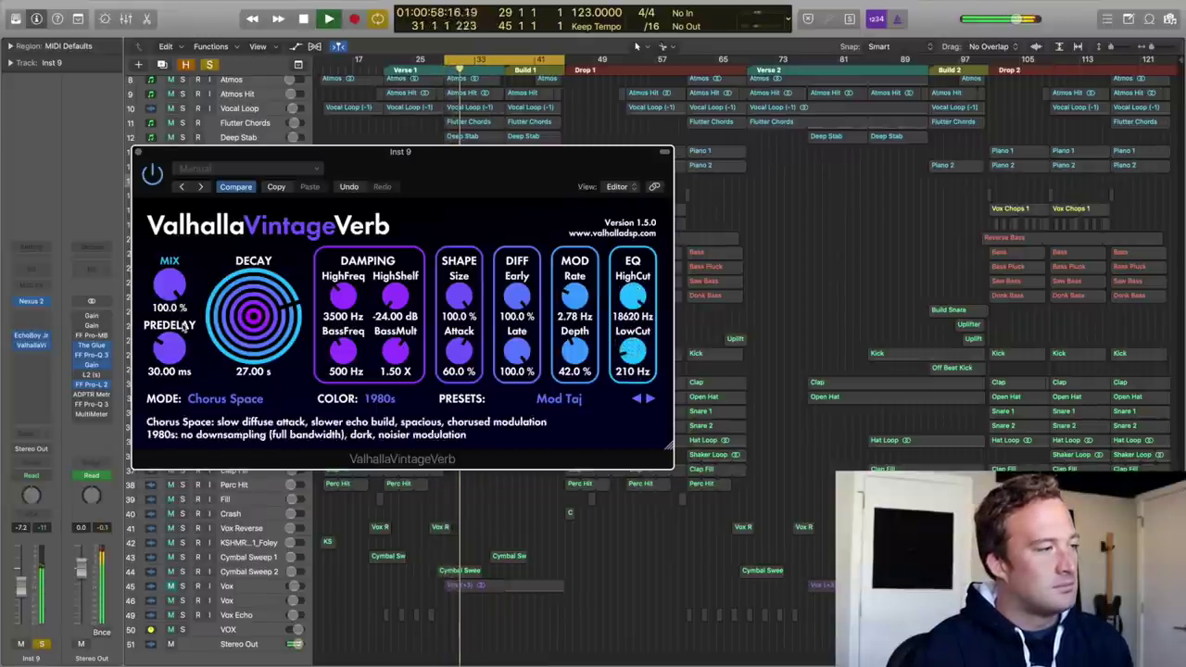
{"action": "left_click", "coordinate": [137, 153]}
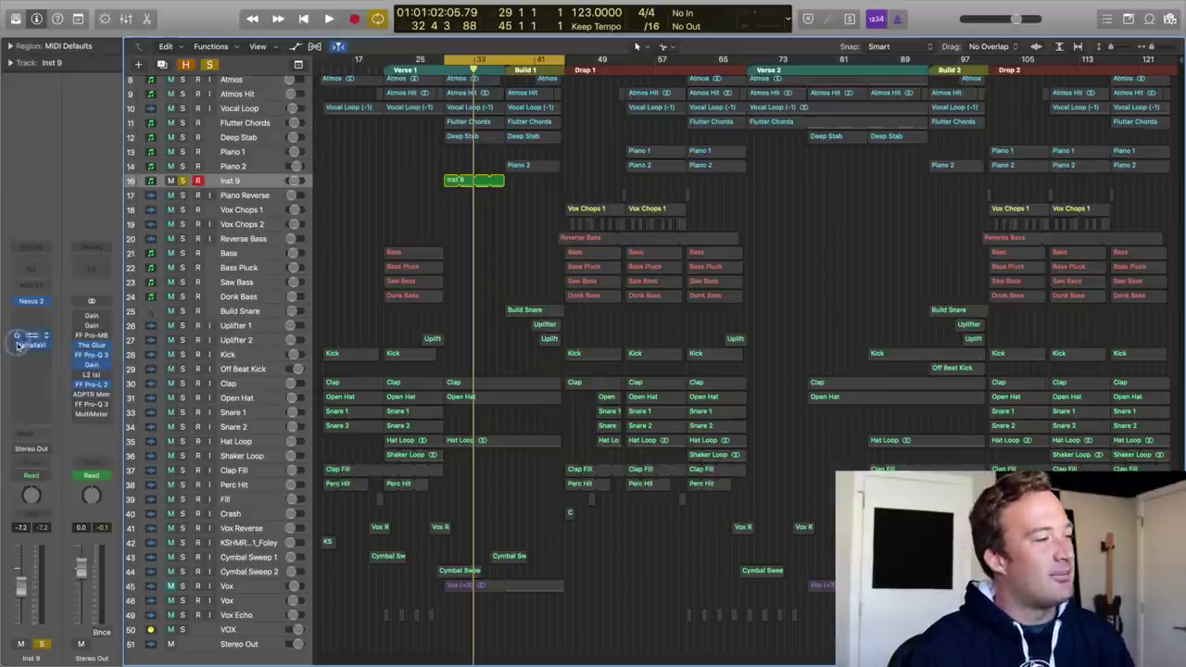
Step: Bounce the Inst 9 arp in place to the Atmos_2 audio region across bars 29–37 and play it back
{"action": "left_click", "coordinate": [458, 181]}
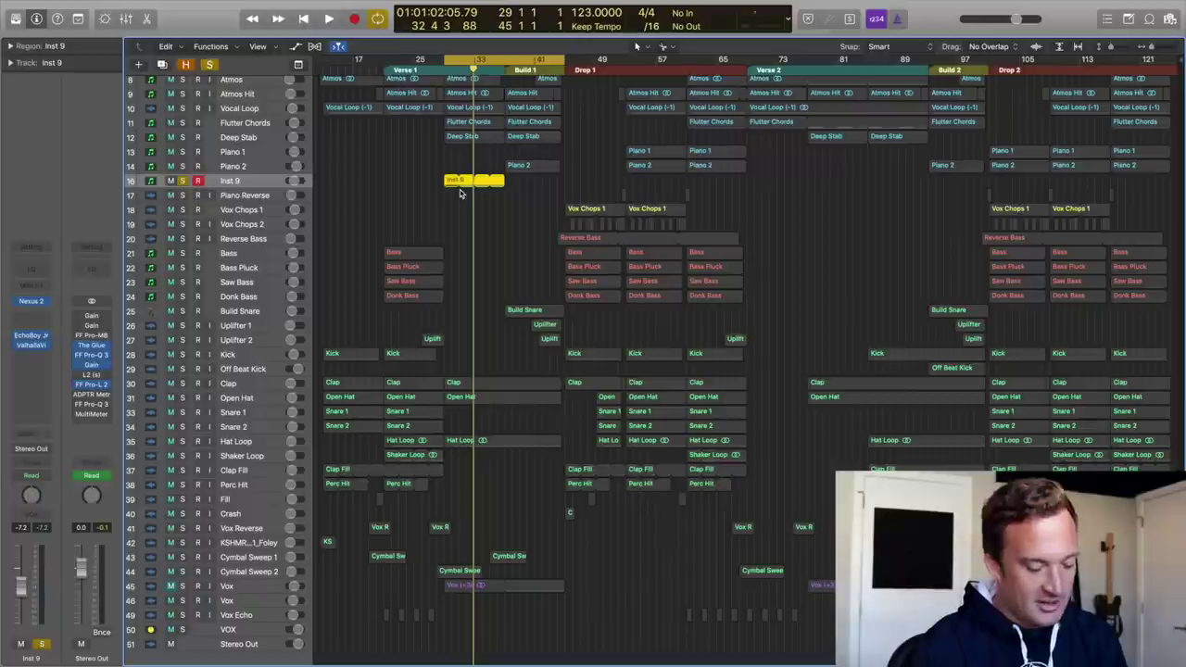
{"action": "key", "text": "ctrl+b"}
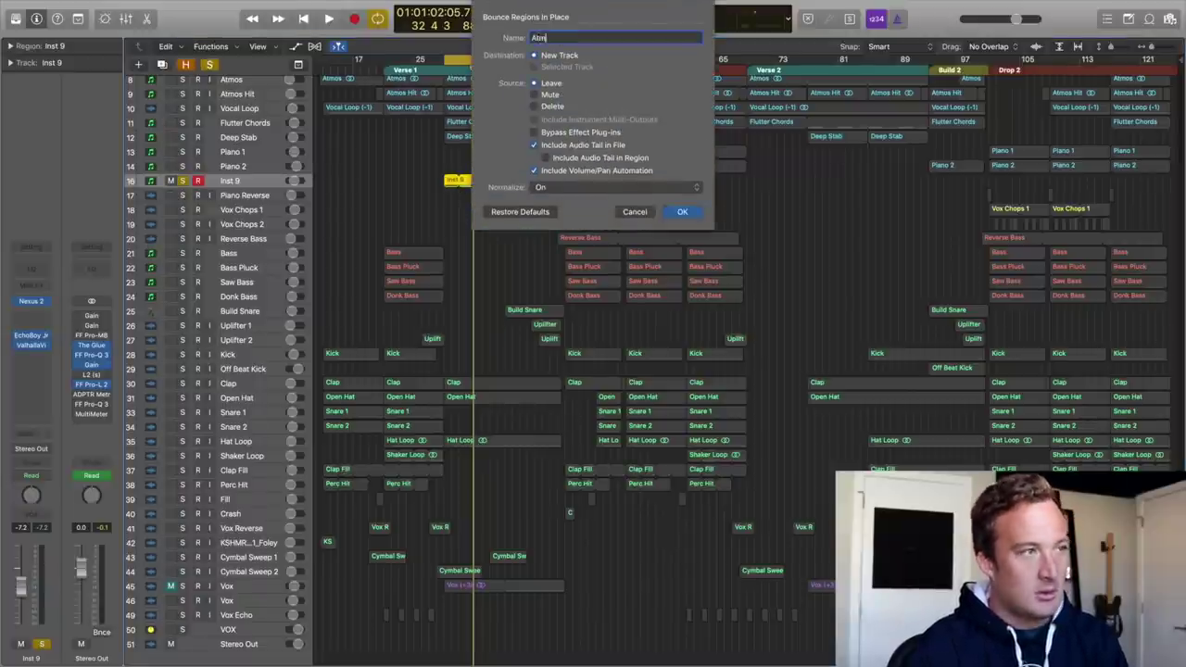
{"action": "key", "text": "Return"}
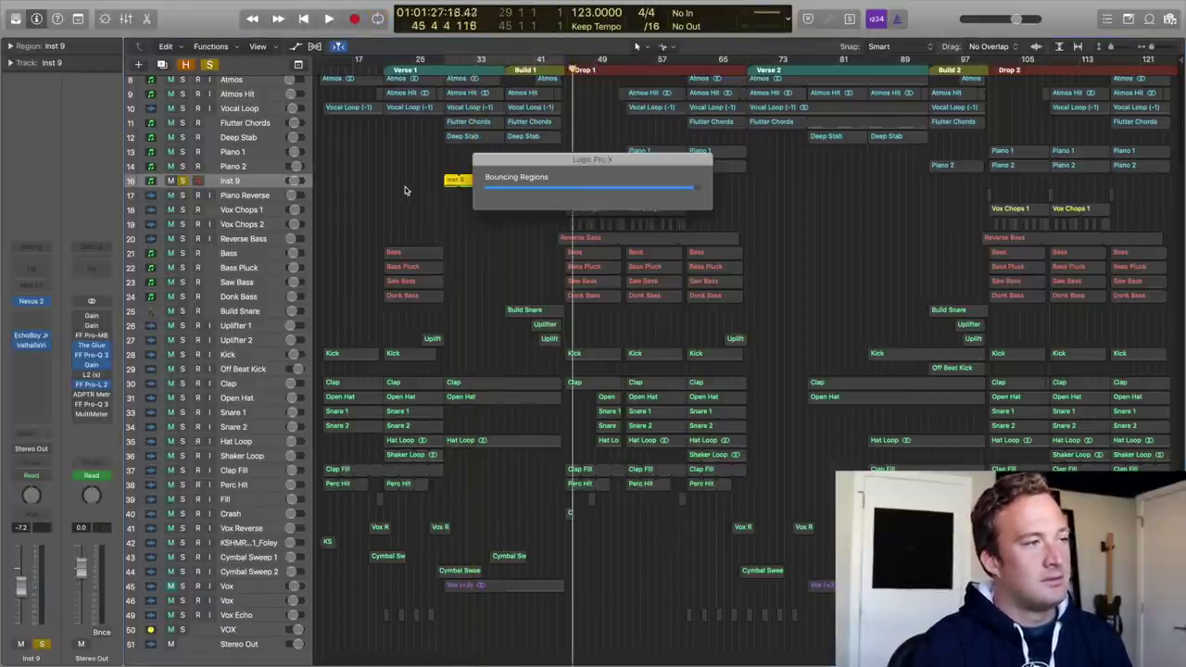
{"action": "key", "text": "z"}
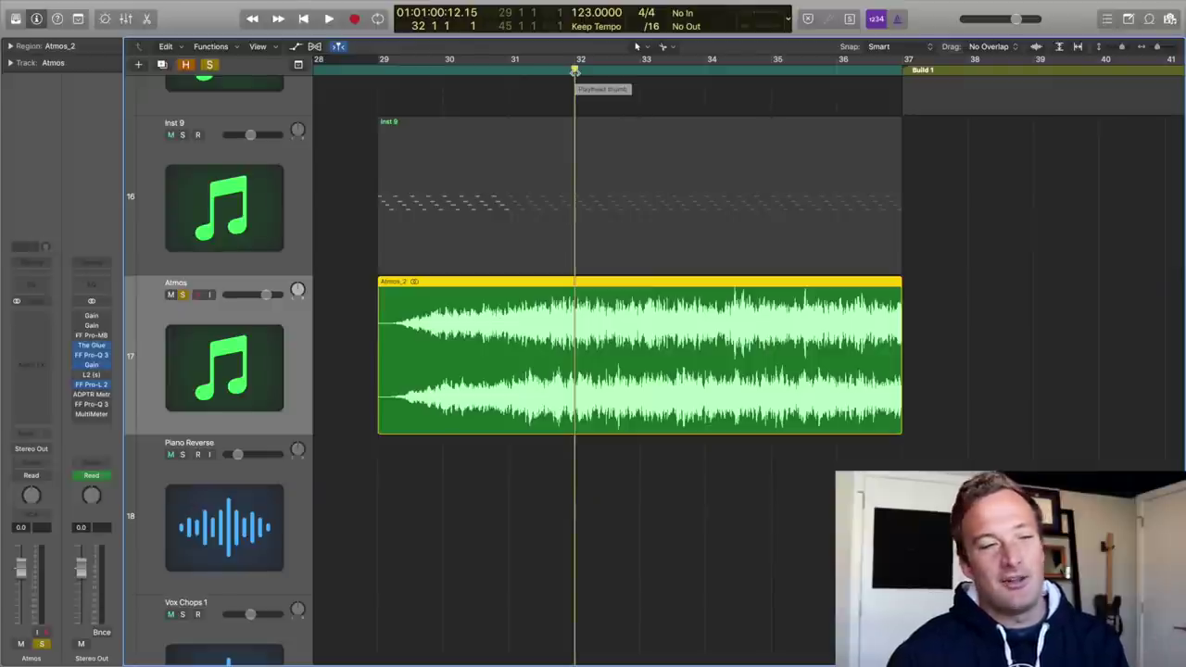
{"action": "key", "text": "space"}
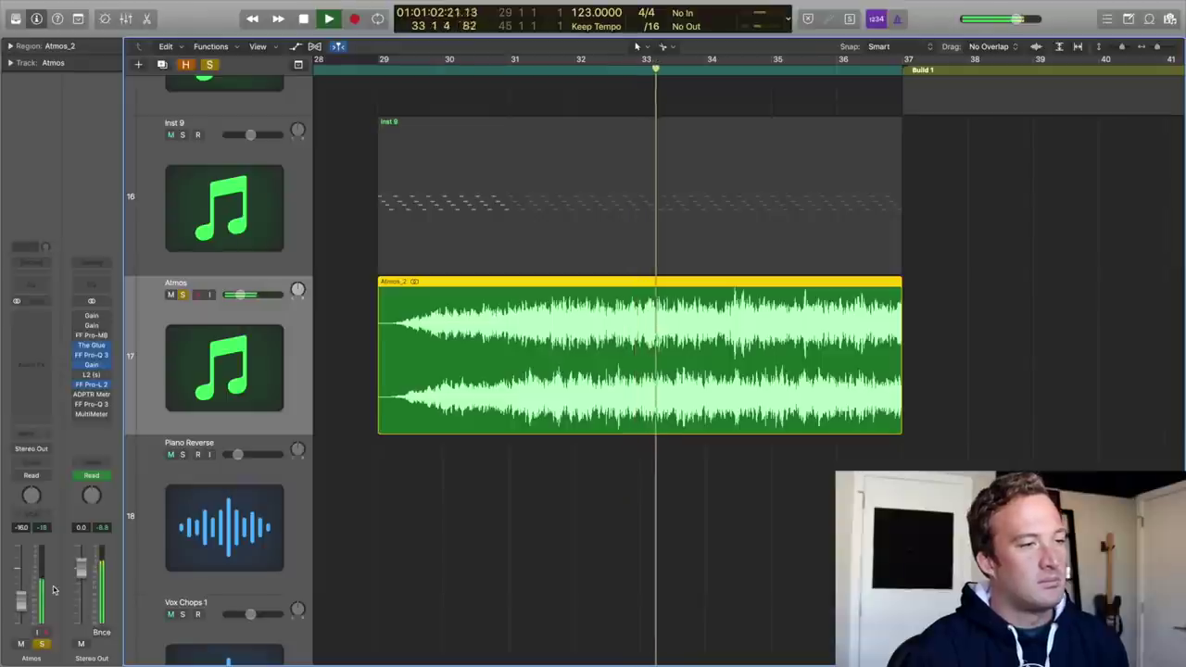
{"action": "key", "text": "space"}
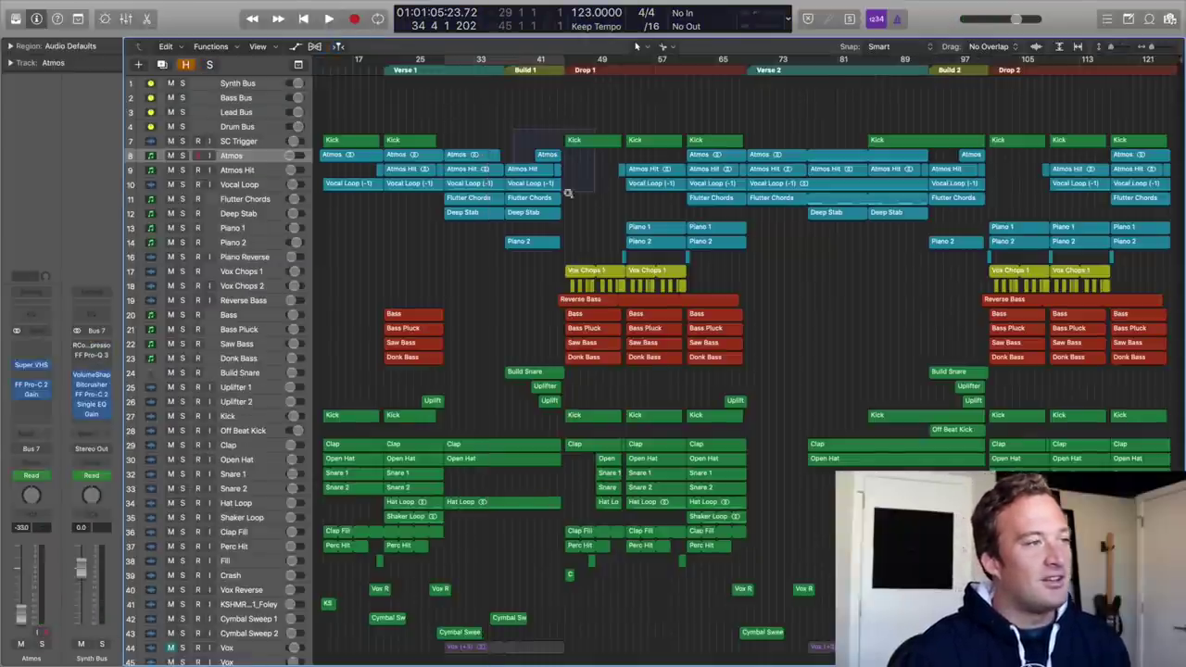
{"action": "key", "text": "z"}
{"action": "left_click", "coordinate": [239, 277]}
{"action": "key", "text": "a"}
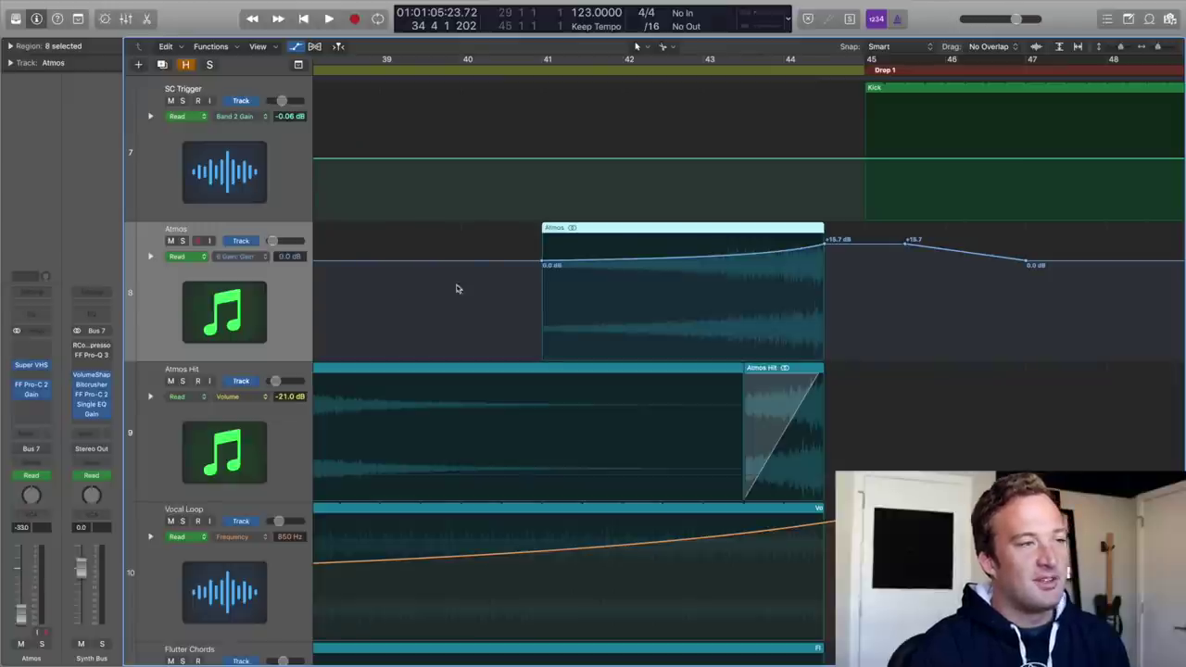
{"action": "left_click", "coordinate": [653, 71]}
{"action": "key", "text": "s"}
{"action": "key", "text": "space"}
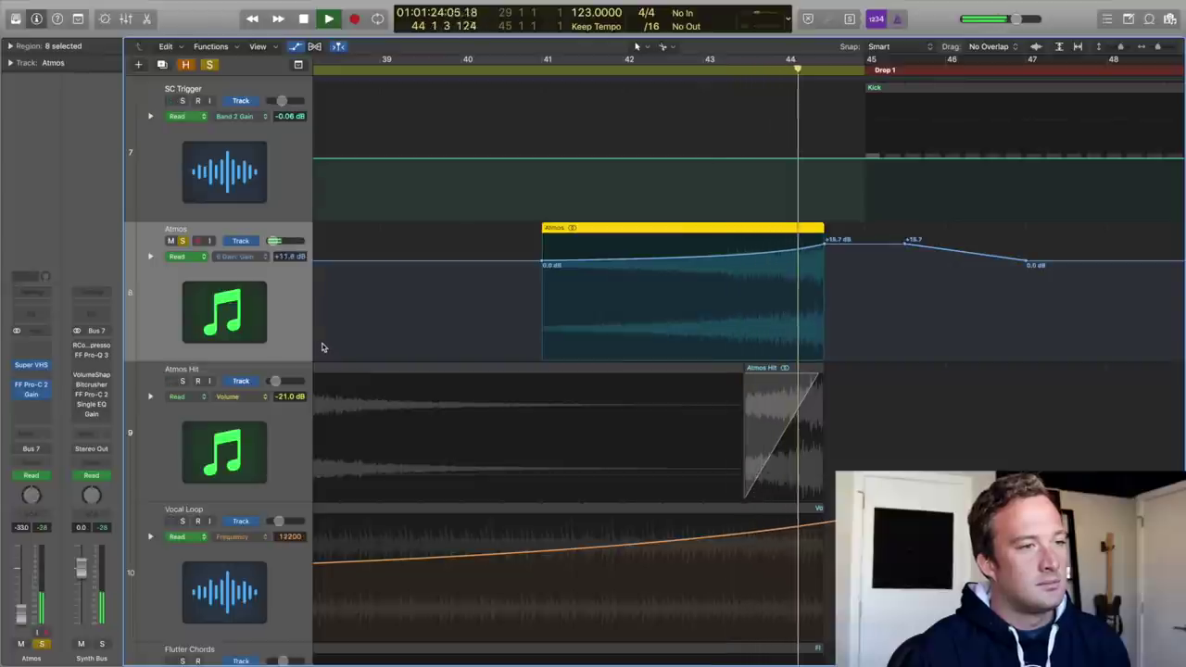
{"action": "key", "text": "space"}
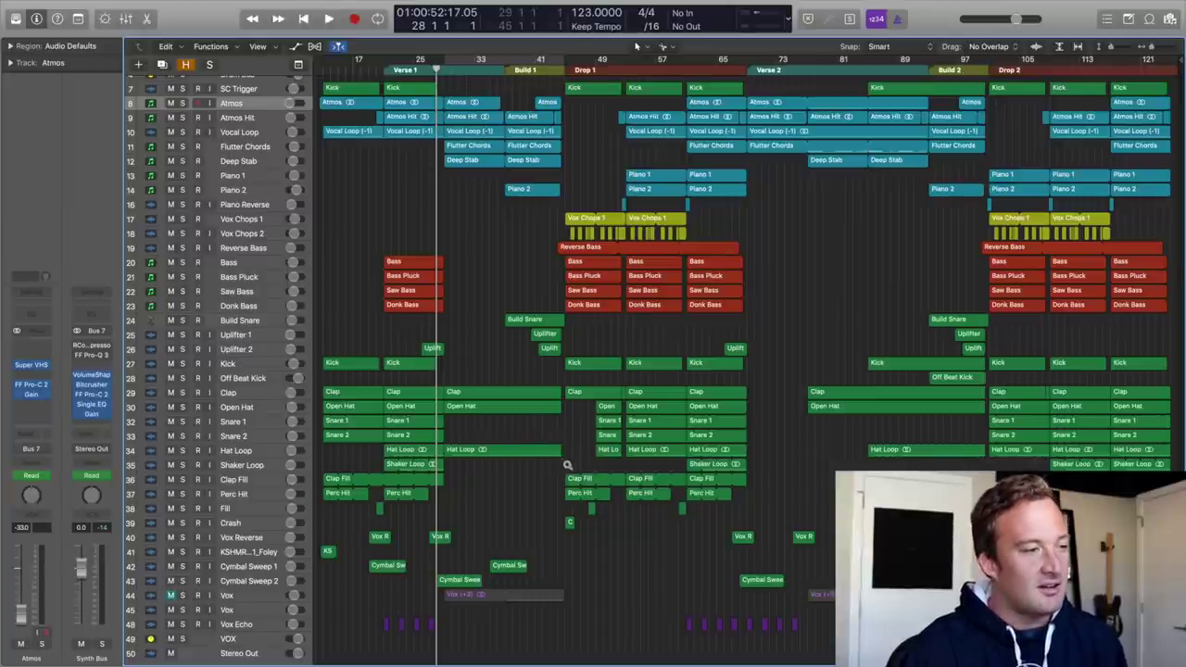
{"action": "left_click", "coordinate": [567, 465], "text": "ctrl+alt"}
{"action": "key", "text": "space"}
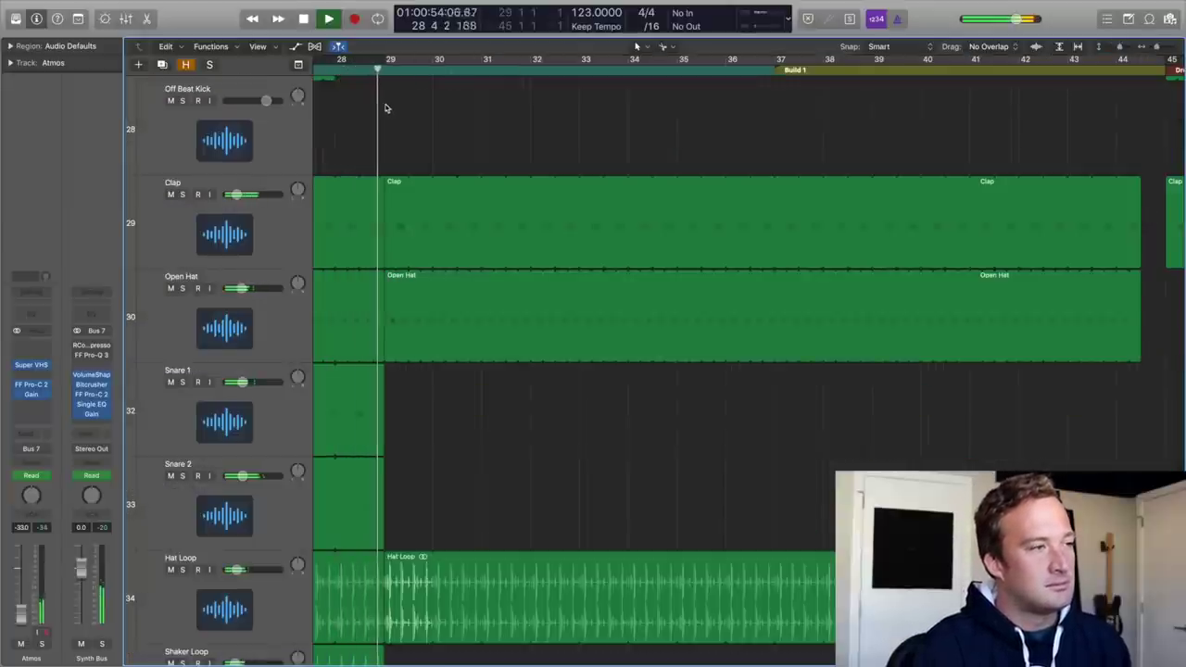
{"action": "scroll", "coordinate": [389, 111], "scroll_direction": "right", "scroll_amount": 1}
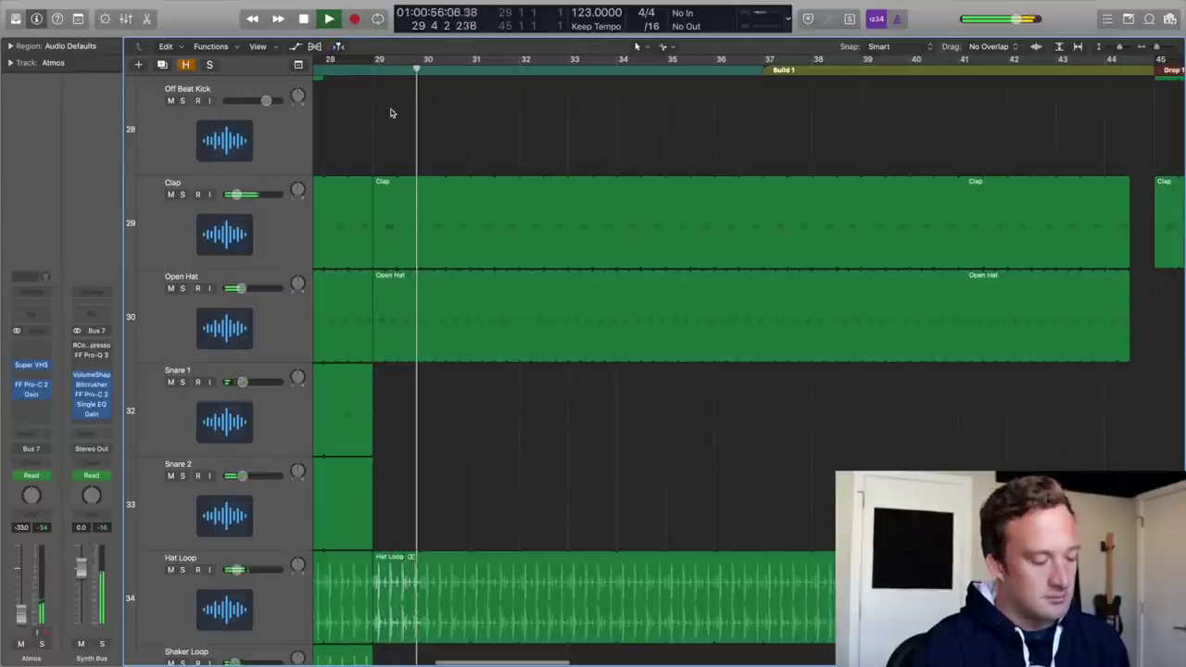
{"action": "left_click", "coordinate": [277, 276]}
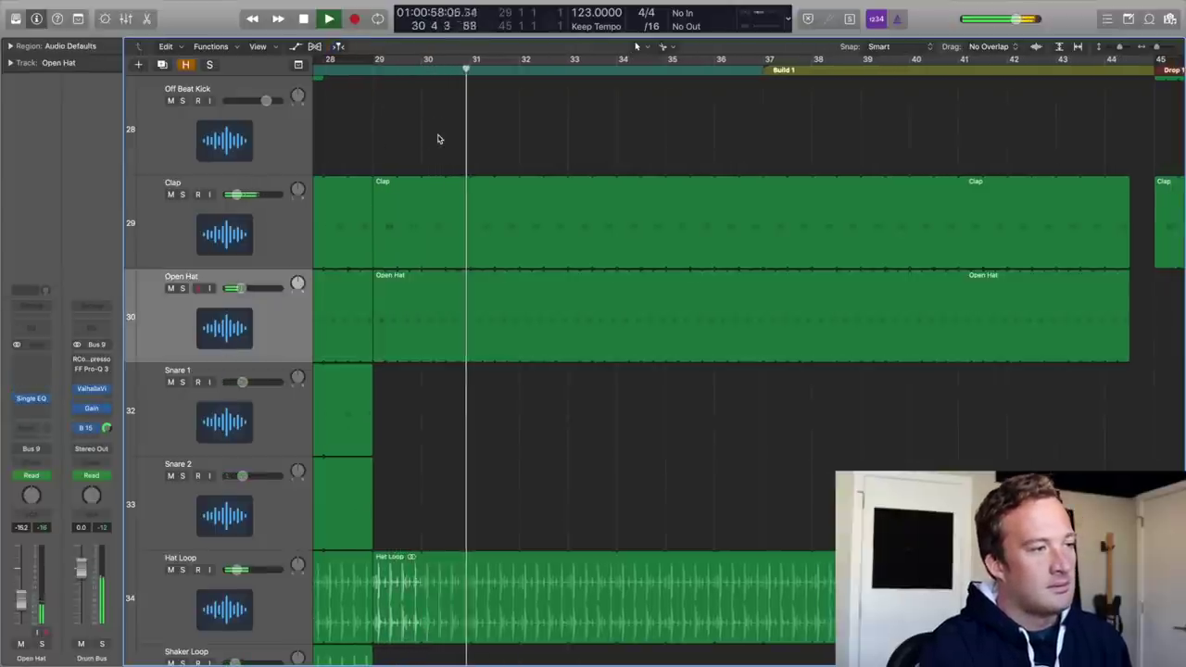
{"action": "key", "text": "a"}
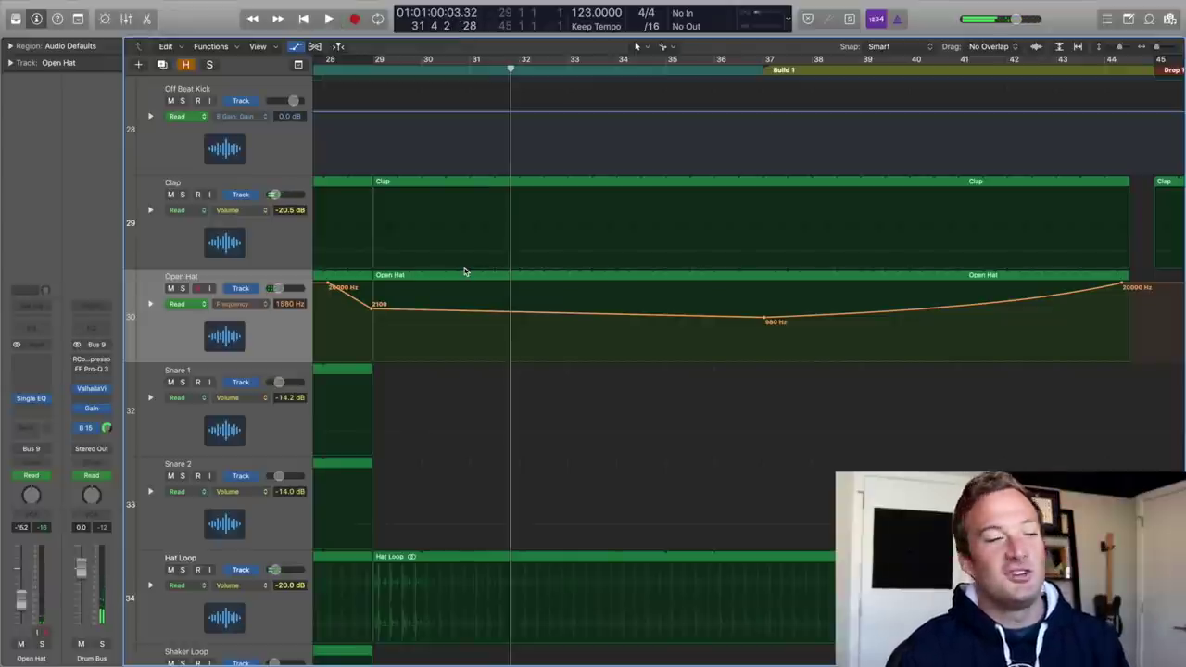
{"action": "left_click", "coordinate": [183, 288]}
{"action": "key", "text": "space"}
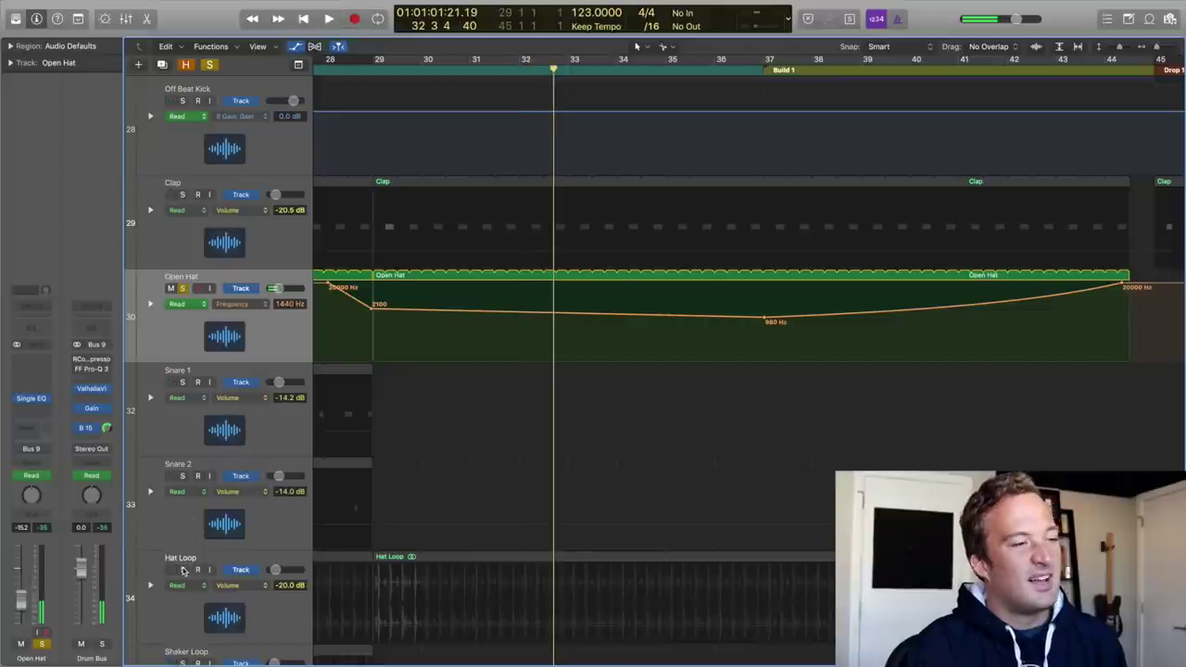
{"action": "left_click", "coordinate": [183, 570]}
{"action": "key", "text": "space"}
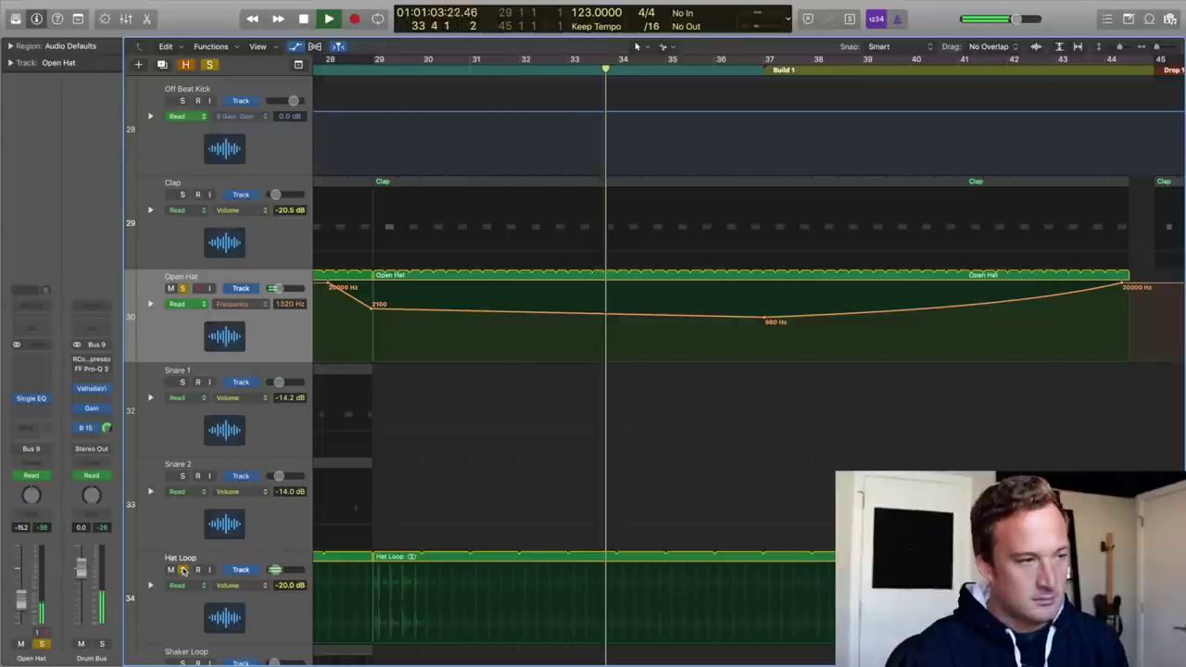
{"action": "left_click", "coordinate": [182, 194]}
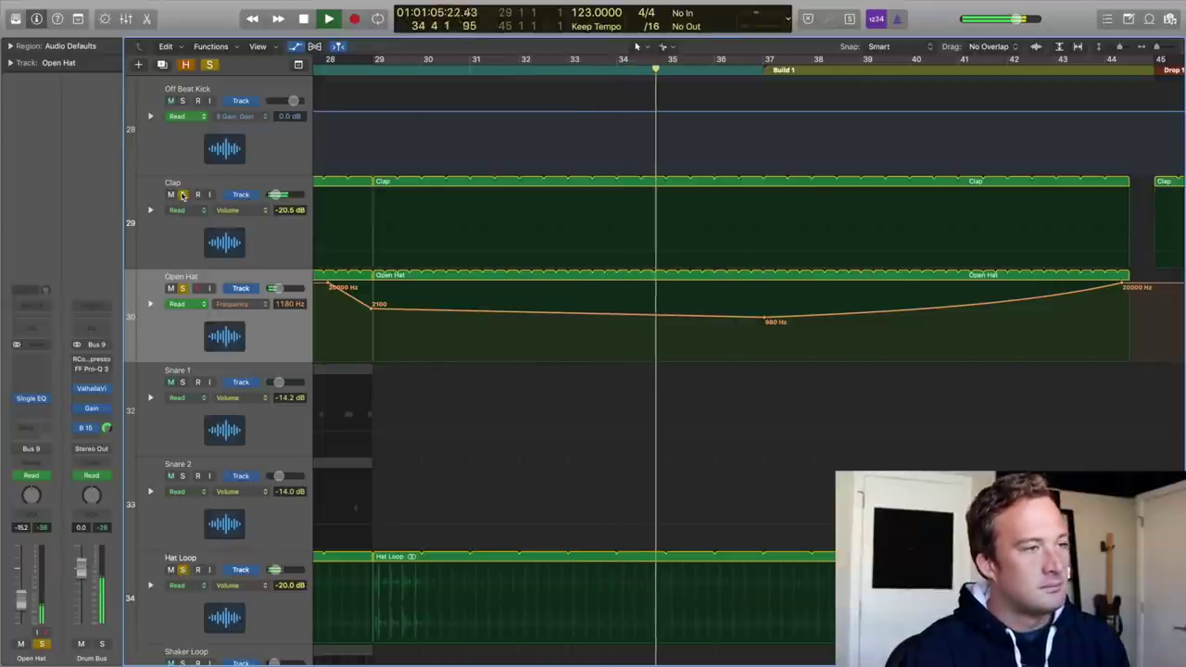
{"action": "key", "text": "space"}
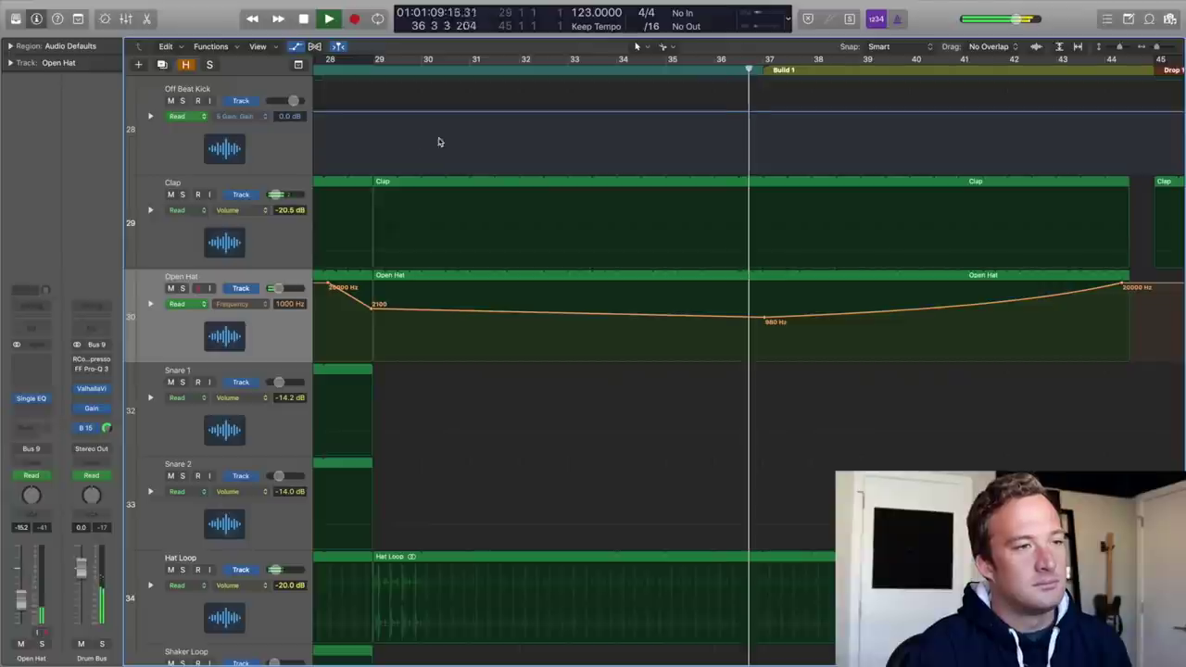
{"action": "scroll", "coordinate": [450, 143], "scroll_direction": "right", "scroll_amount": 5}
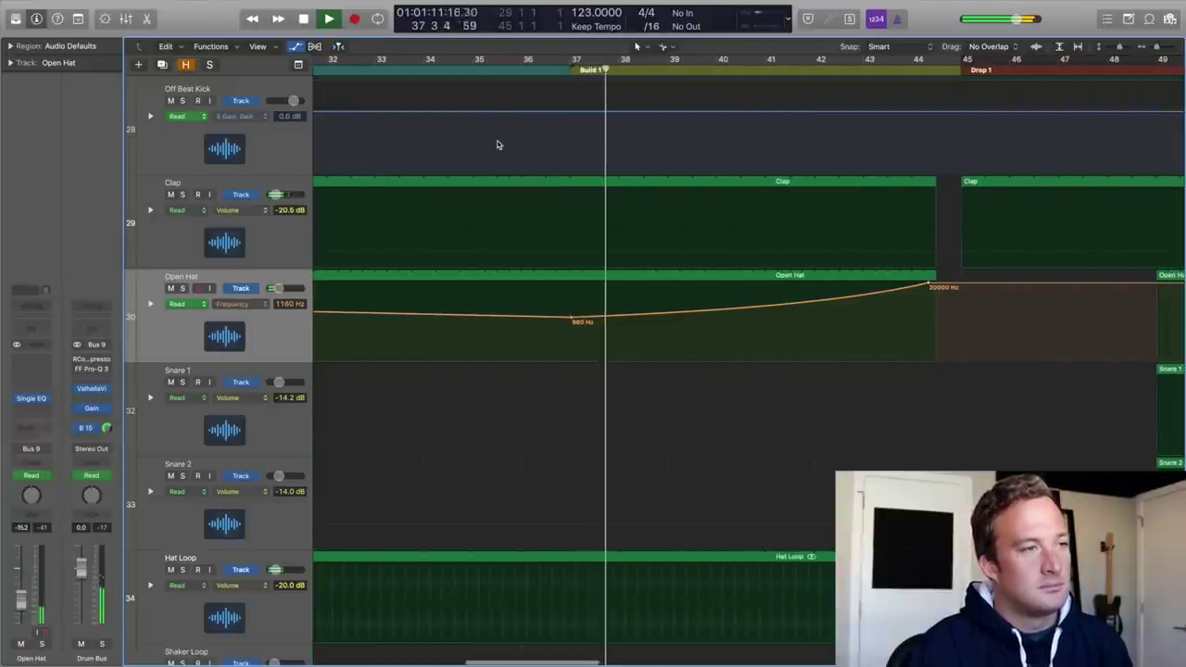
{"action": "key", "text": "a"}
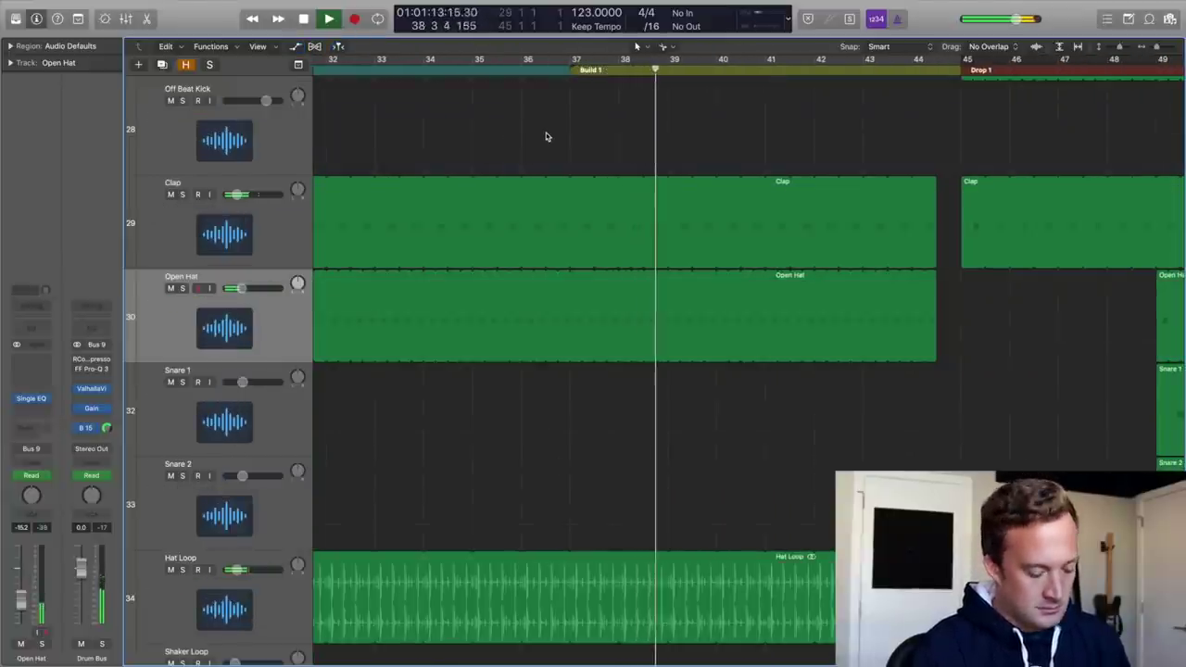
{"action": "key", "text": "z"}
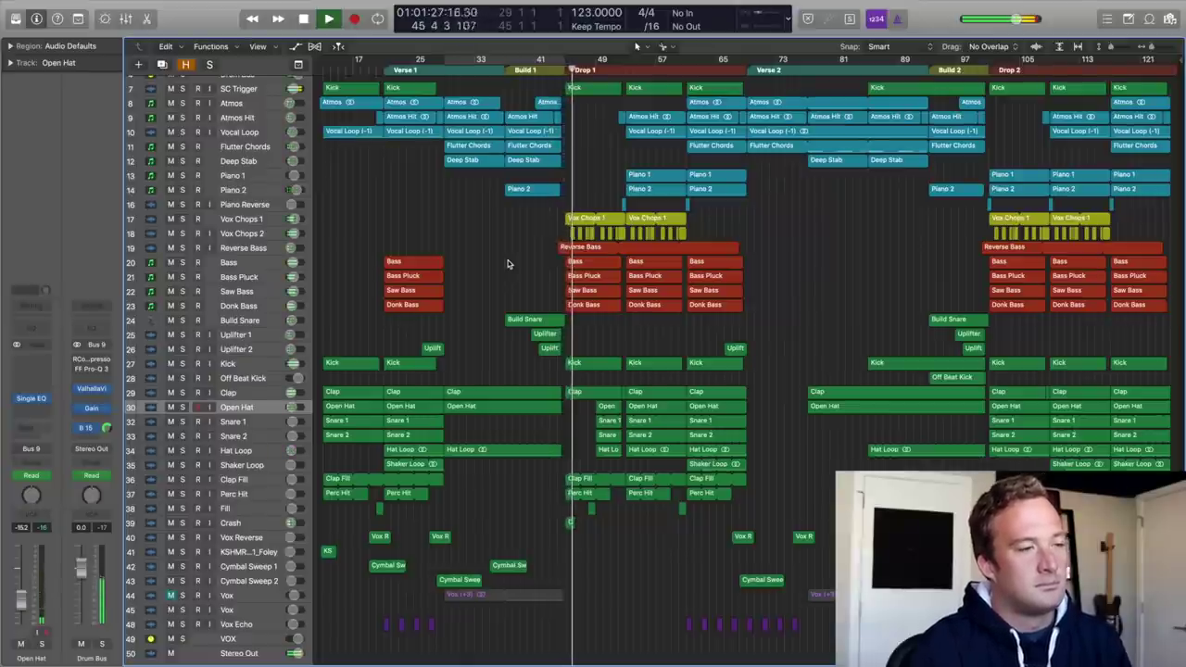
Step: Stop playback, select the Synth Bus track and check its Single Band EQ insert
{"action": "key", "text": "space"}
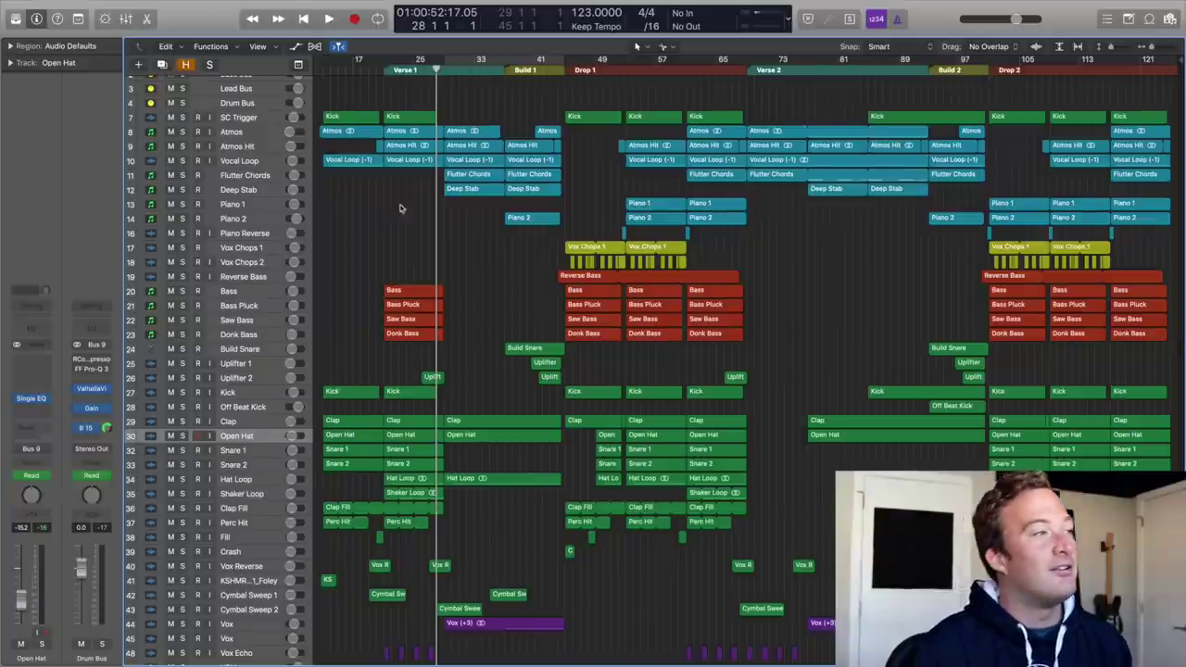
{"action": "scroll", "coordinate": [453, 202], "scroll_direction": "up", "scroll_amount": 2}
{"action": "left_click", "coordinate": [236, 82]}
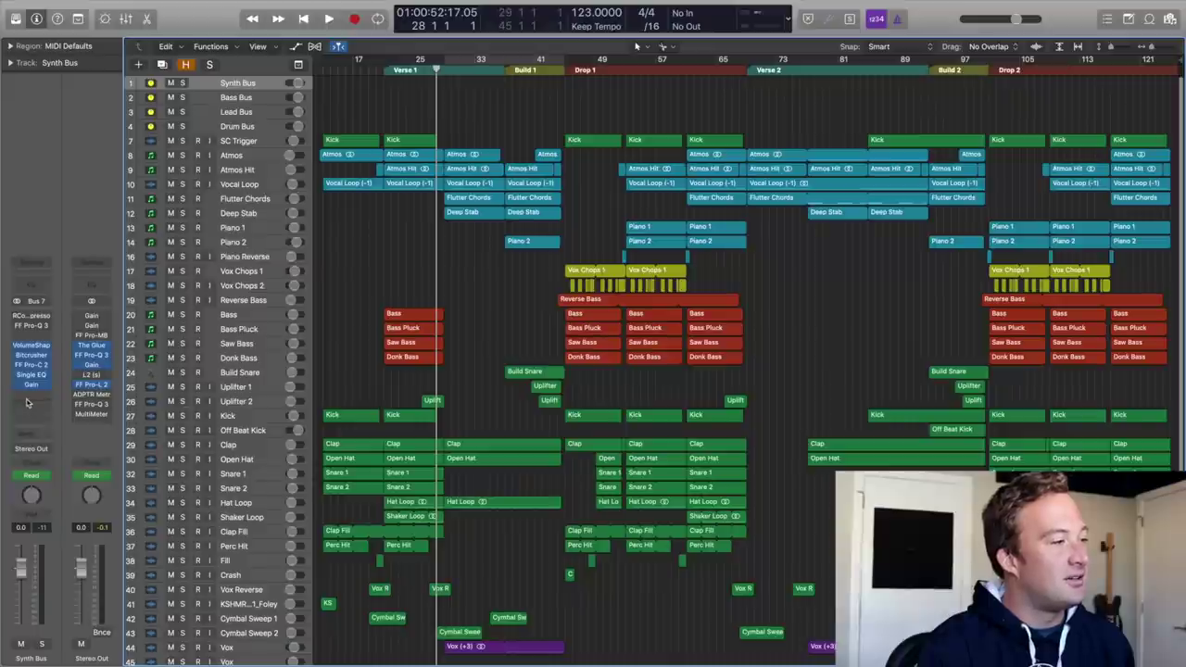
{"action": "left_click", "coordinate": [32, 374]}
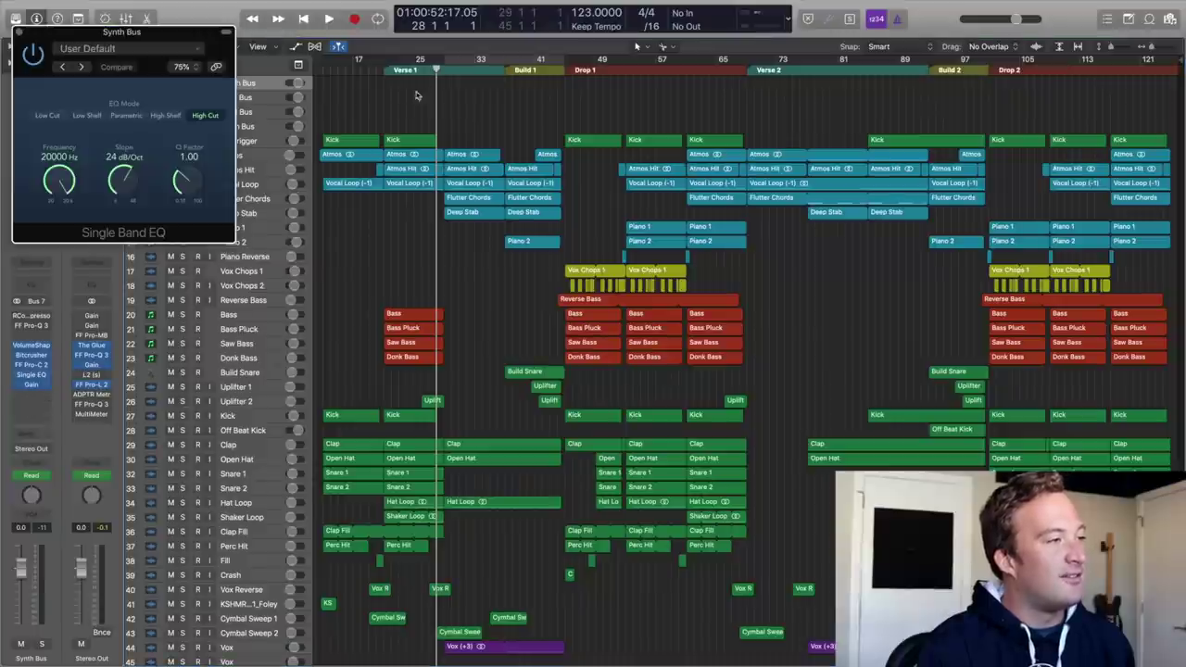
{"action": "left_click", "coordinate": [19, 34]}
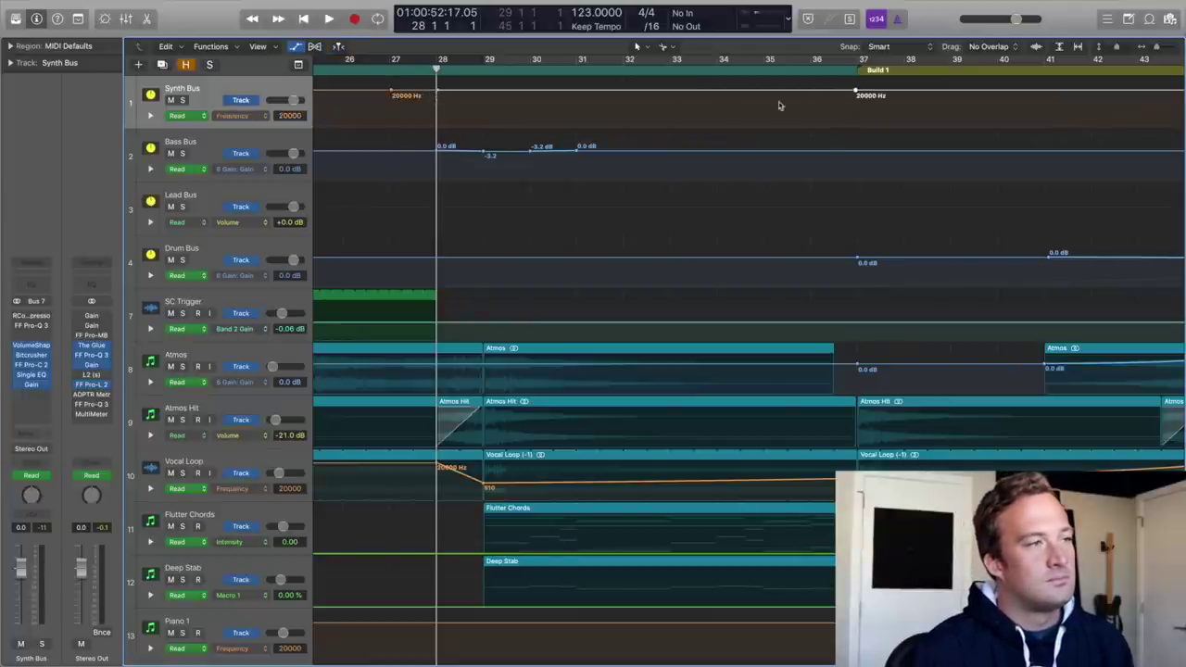
Step: Automate the Synth Bus EQ frequency dipping to 215 Hz near bar 29, starting from 20000 Hz at bar 28
{"action": "key", "text": "space"}
{"action": "left_click_drag", "start_coordinate": [438, 98], "coordinate": [679, 116]}
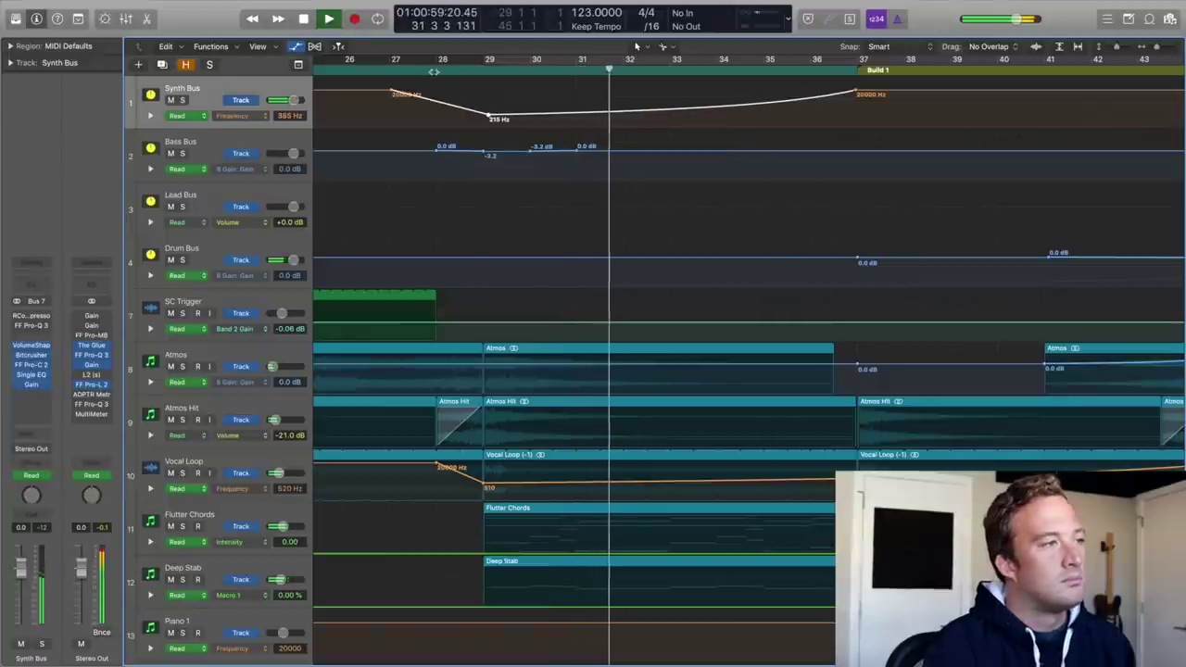
{"action": "key", "text": "space"}
{"action": "key", "text": "space"}
{"action": "left_click_drag", "start_coordinate": [390, 93], "coordinate": [442, 93]}
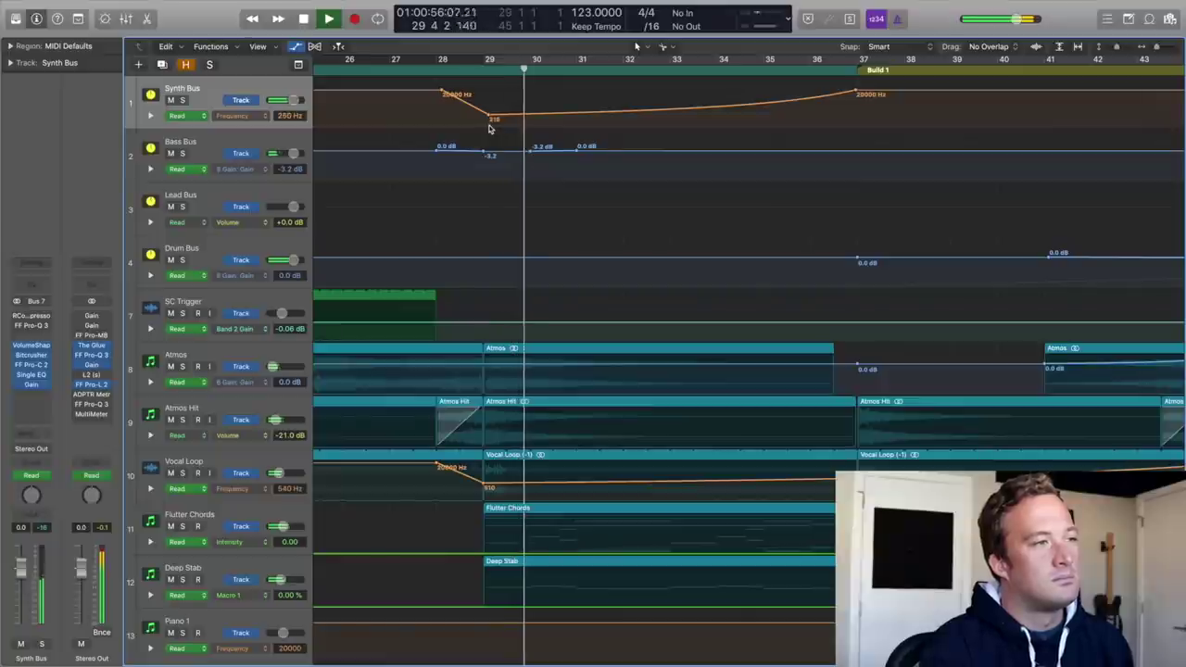